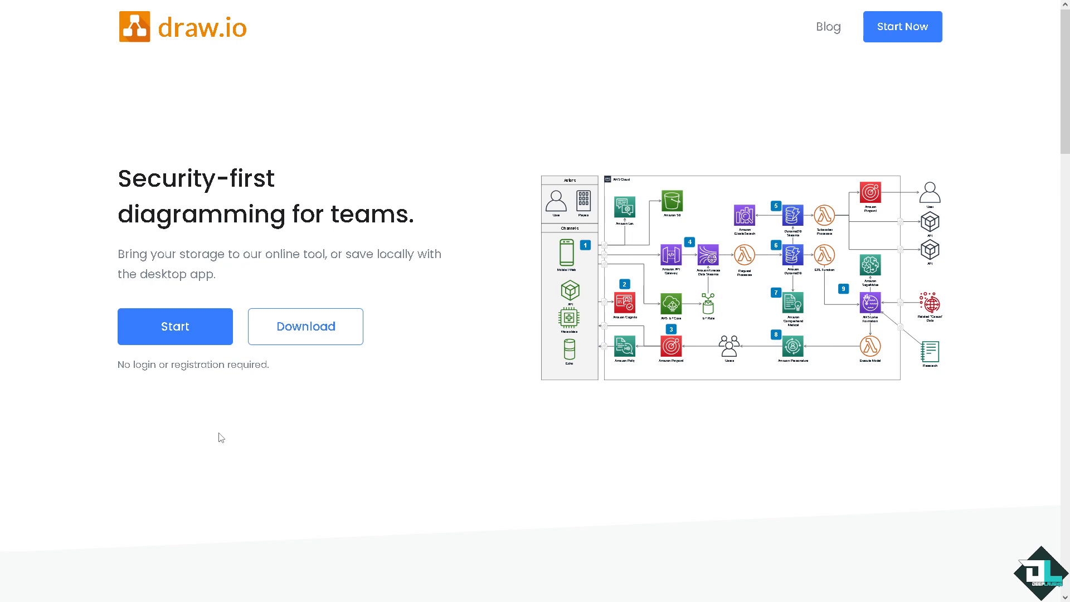
- Start the online diagram editor and briefly switch the canvas to full screen and back
left_click(182, 327)
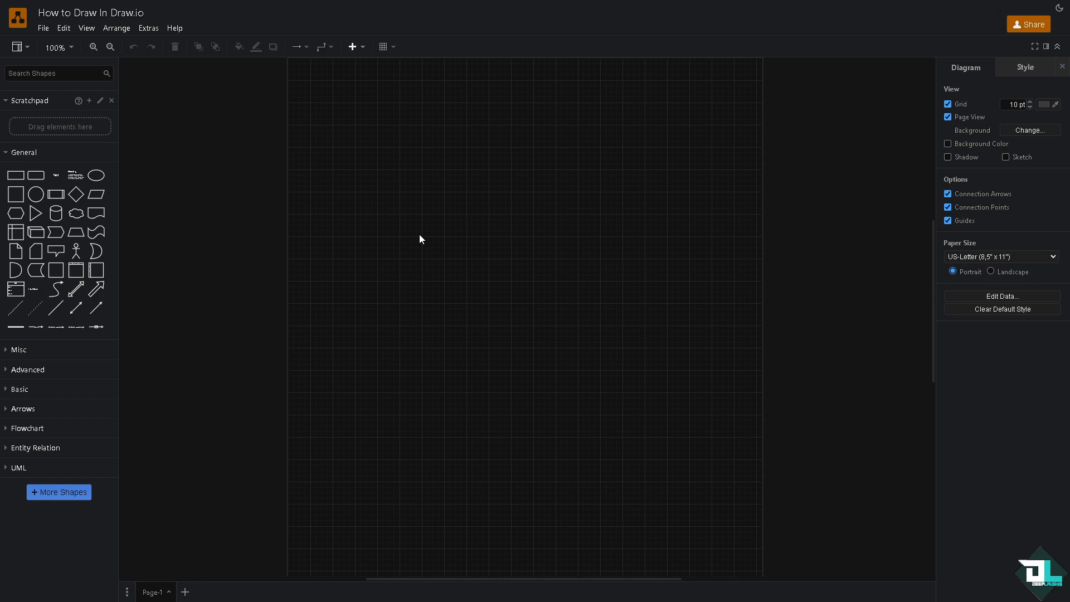
left_click(1033, 47)
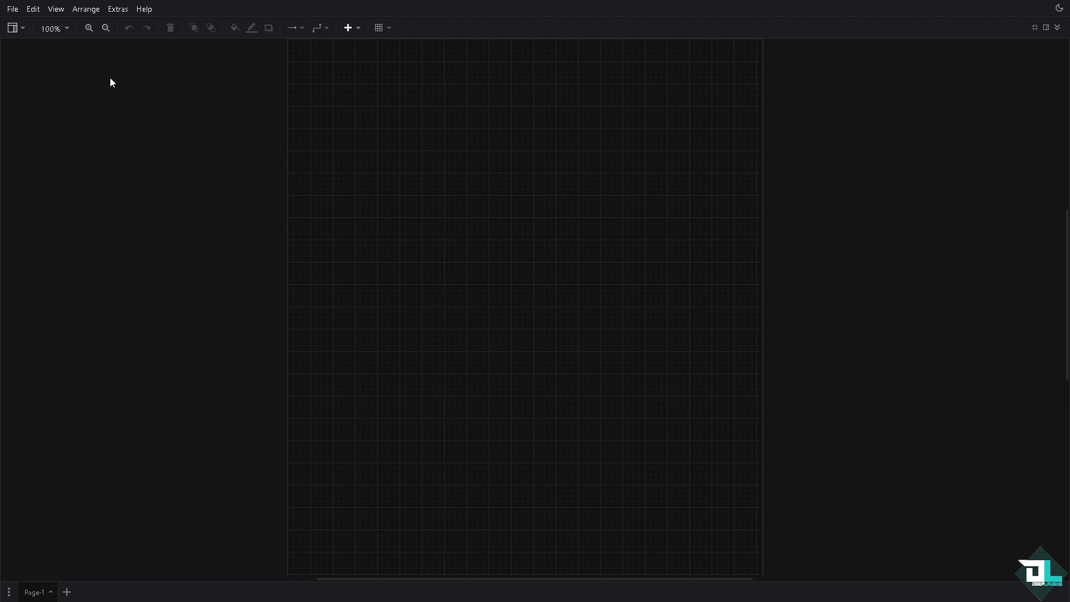
left_click(1034, 28)
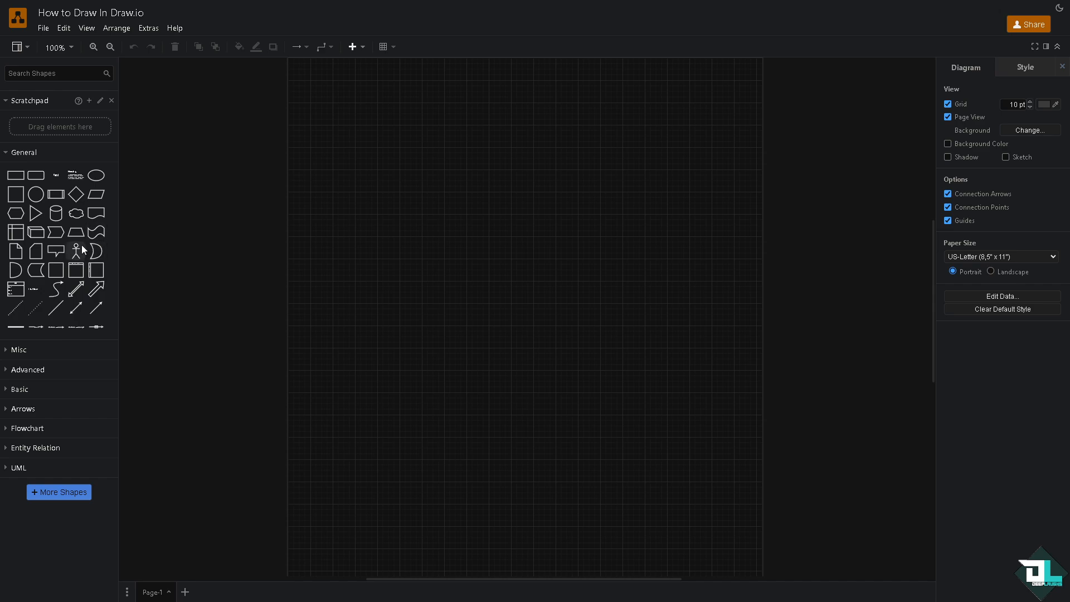
mouse_move(84, 249)
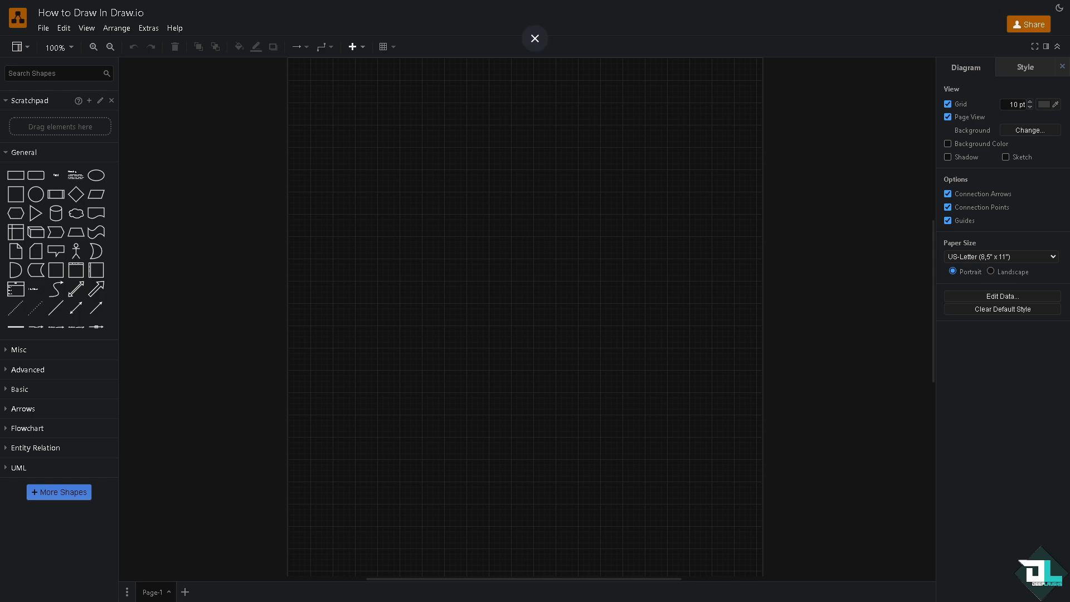
- Import an image from the device into the diagram, choosing to resize large images
left_click(44, 29)
mouse_move(98, 205)
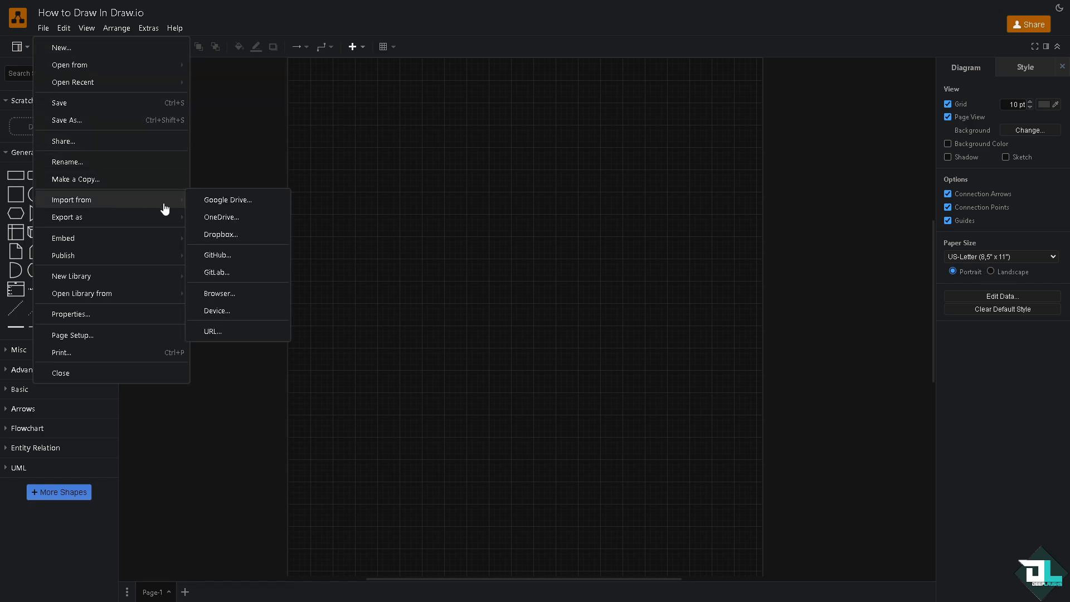
left_click(212, 314)
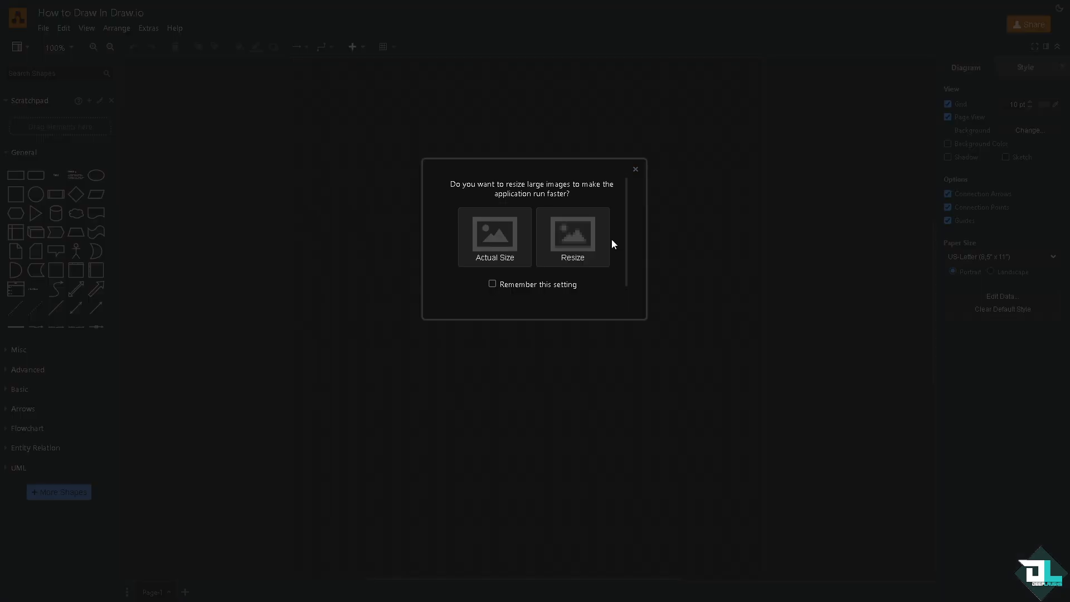
left_click(569, 229)
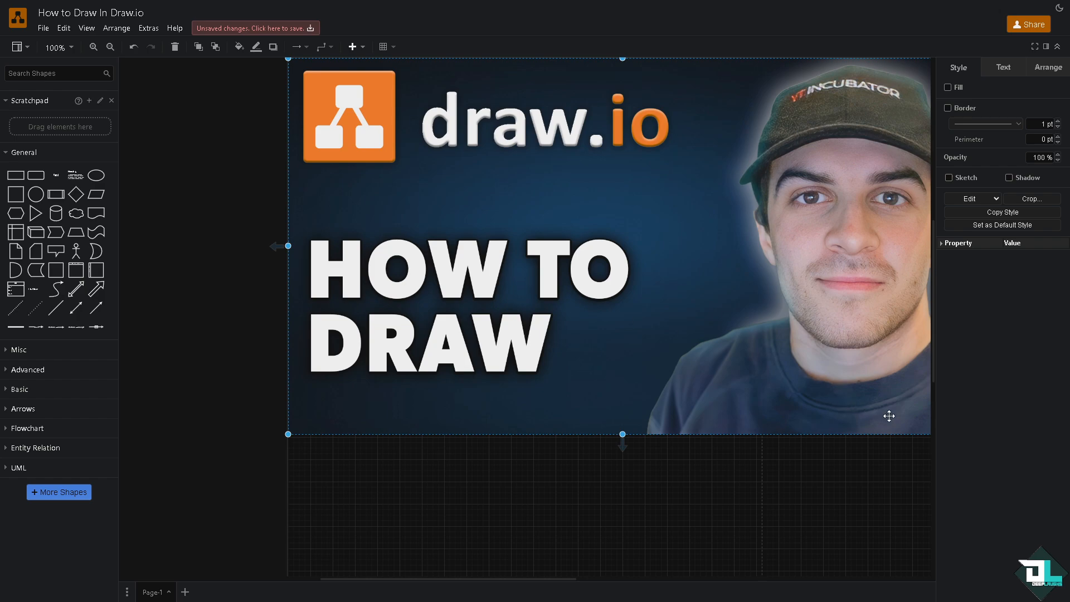
- Scale the imported image down proportionally and reposition it on the canvas with free space beneath it
scroll(877, 382, "down", 3)
scroll(825, 359, "up", 3)
left_click_drag(290, 432, 466, 334)
left_click_drag(679, 201, 483, 212)
left_click_drag(603, 228, 561, 217)
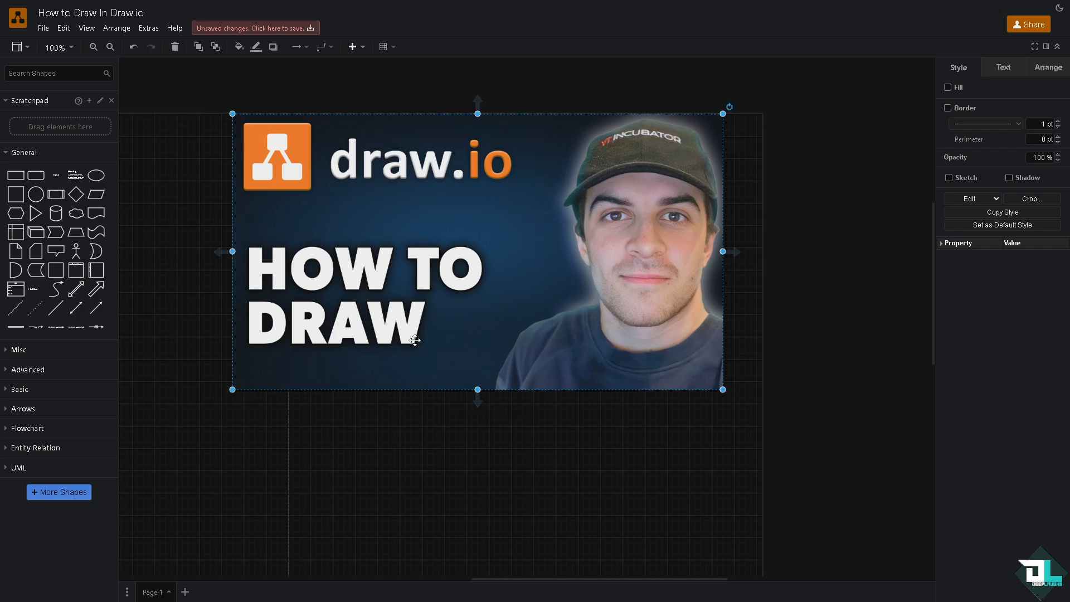
left_click_drag(533, 577, 460, 576)
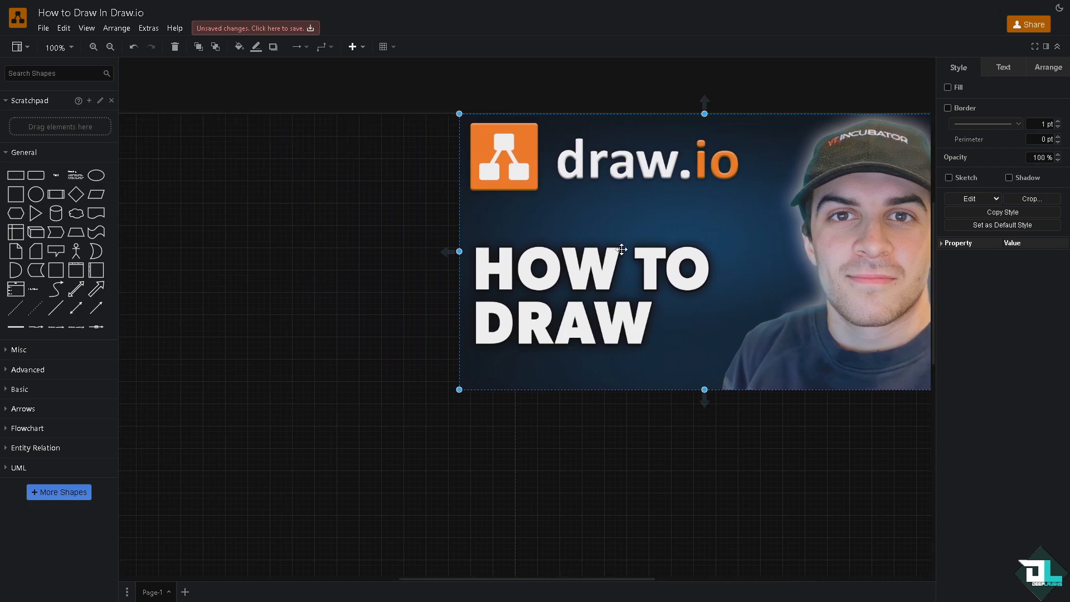
left_click_drag(621, 249, 321, 211)
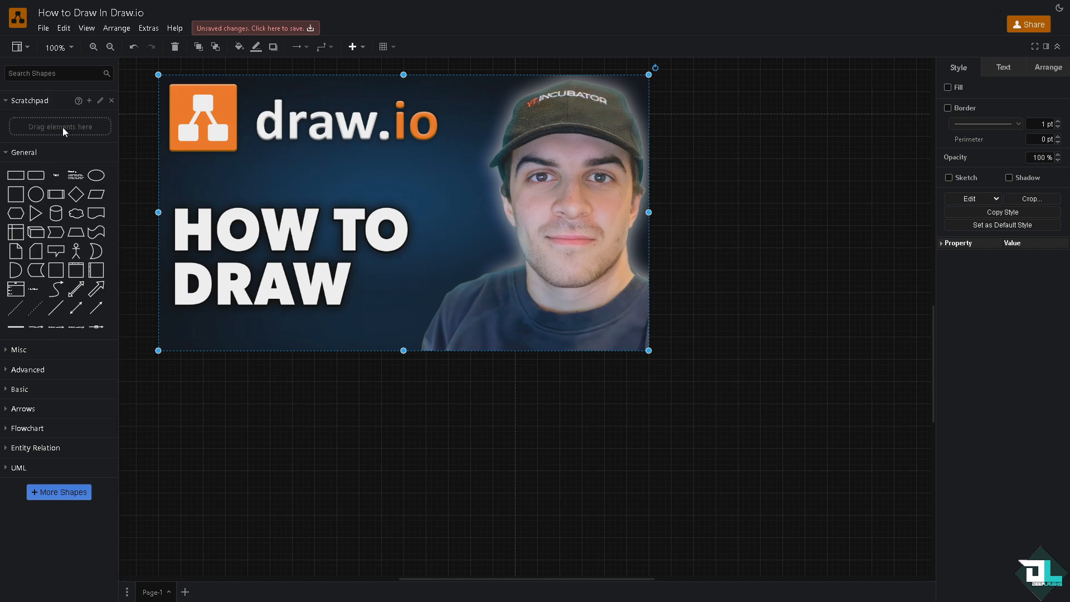
- Look at the Scratchpad library's edit dialog and the General shape section without changing anything
left_click(100, 102)
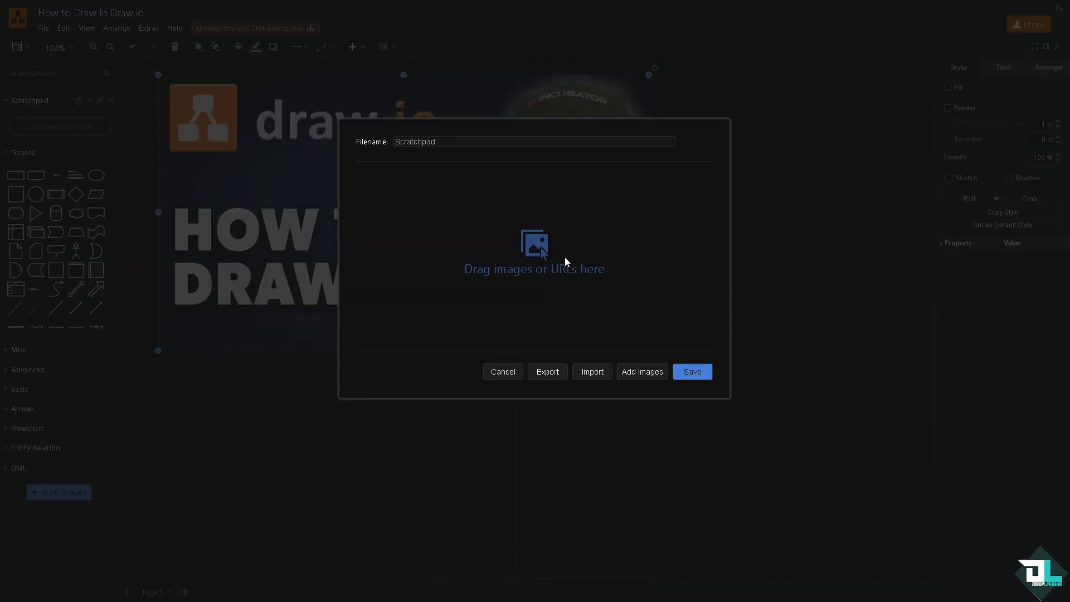
left_click(502, 371)
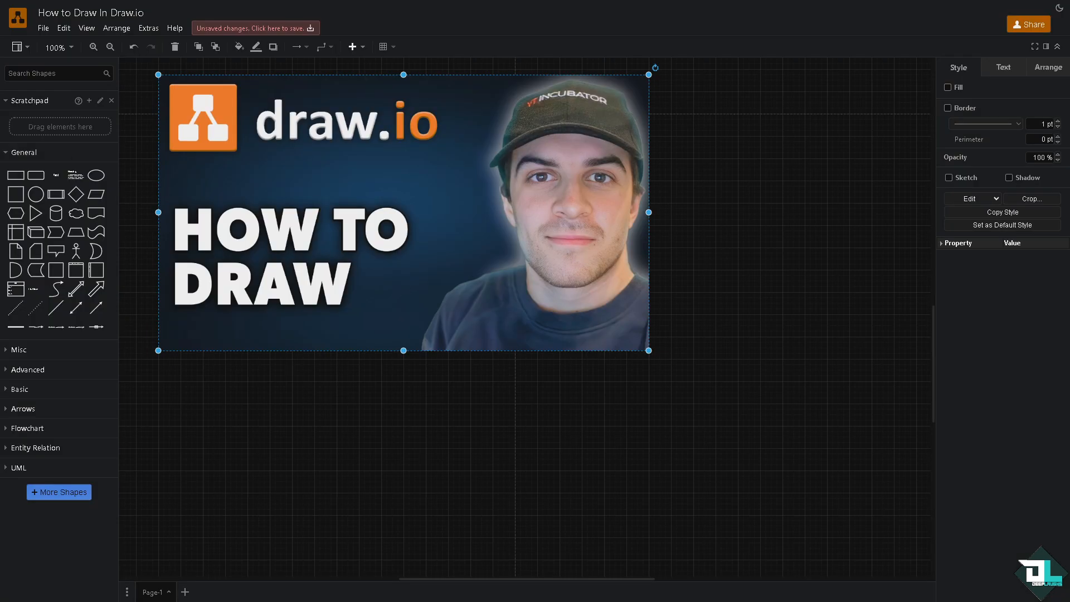
left_click(6, 155)
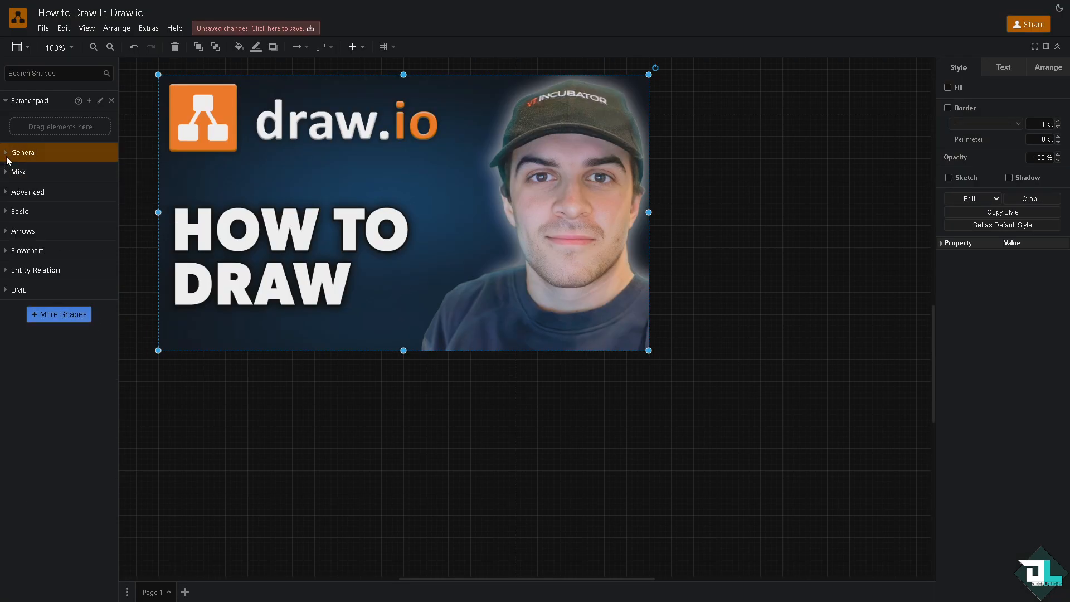
left_click(5, 153)
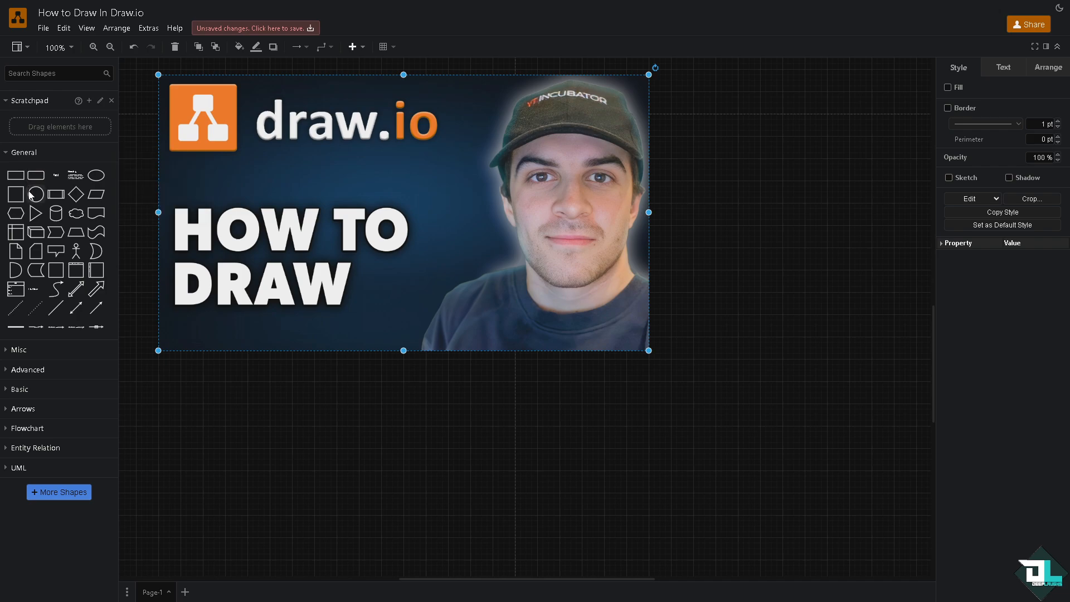
- Add a rectangle and an ellipse side by side beneath the image, enlarging both
left_click_drag(19, 177, 171, 379)
left_click_drag(237, 409, 298, 453)
left_click_drag(97, 175, 305, 387)
mouse_move(376, 431)
left_mouse_down()
mouse_move(454, 499)
mouse_move(370, 424)
mouse_move(374, 415)
left_mouse_up()
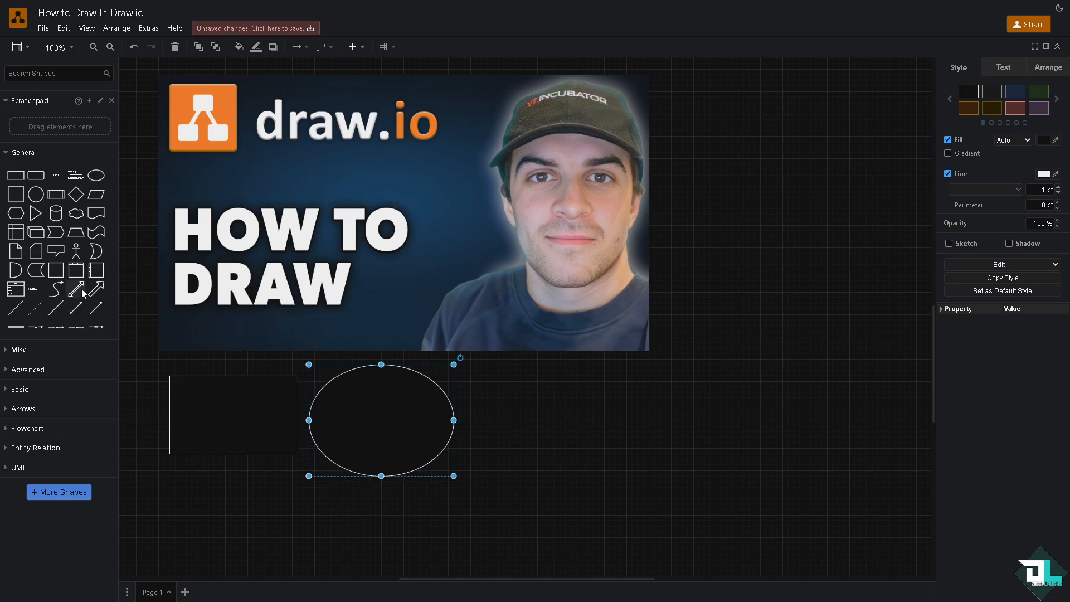
- Add an outlined arrow and attach it from the rectangle's right edge to the ellipse's left edge
left_click_drag(74, 302, 315, 446)
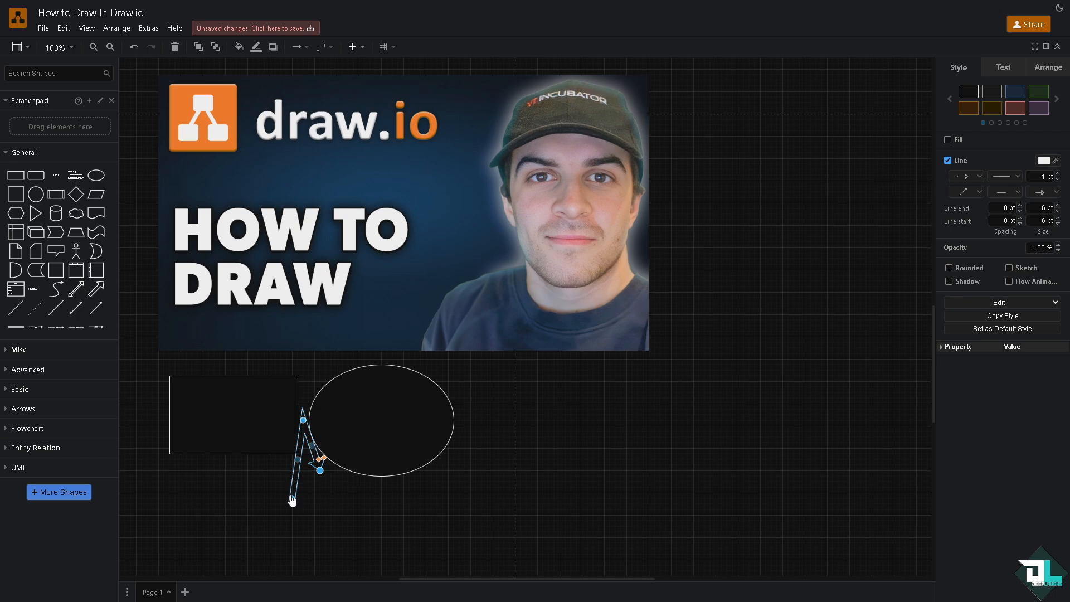
left_click(249, 421)
left_click_drag(248, 426, 248, 425)
left_click_drag(320, 471, 341, 456)
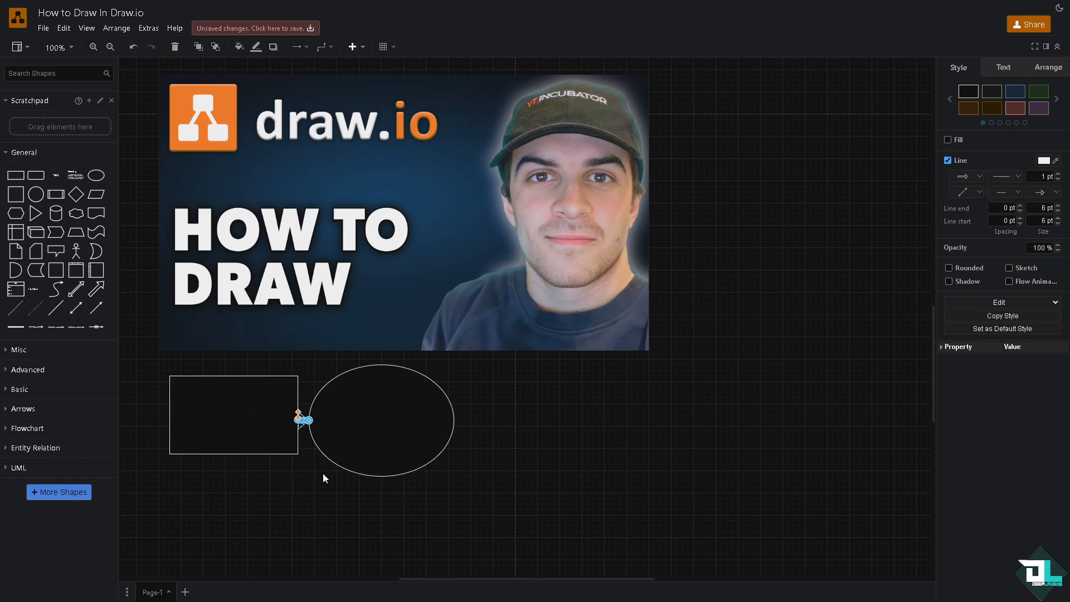
- Move the ellipse farther right from the rectangle and stretch it into a wider oval
left_click_drag(404, 447, 489, 425)
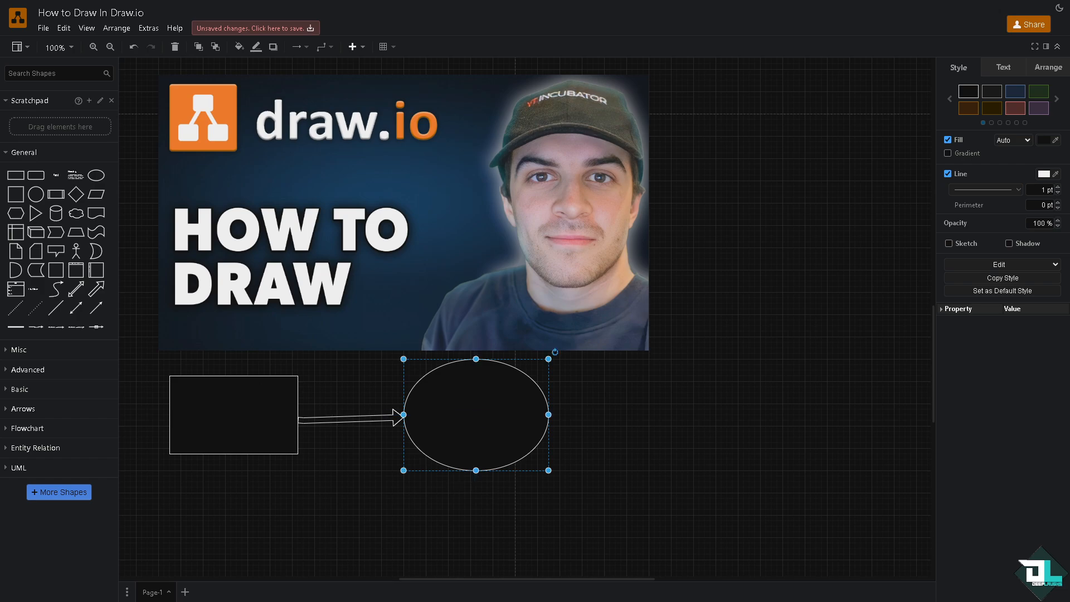
left_click(230, 404)
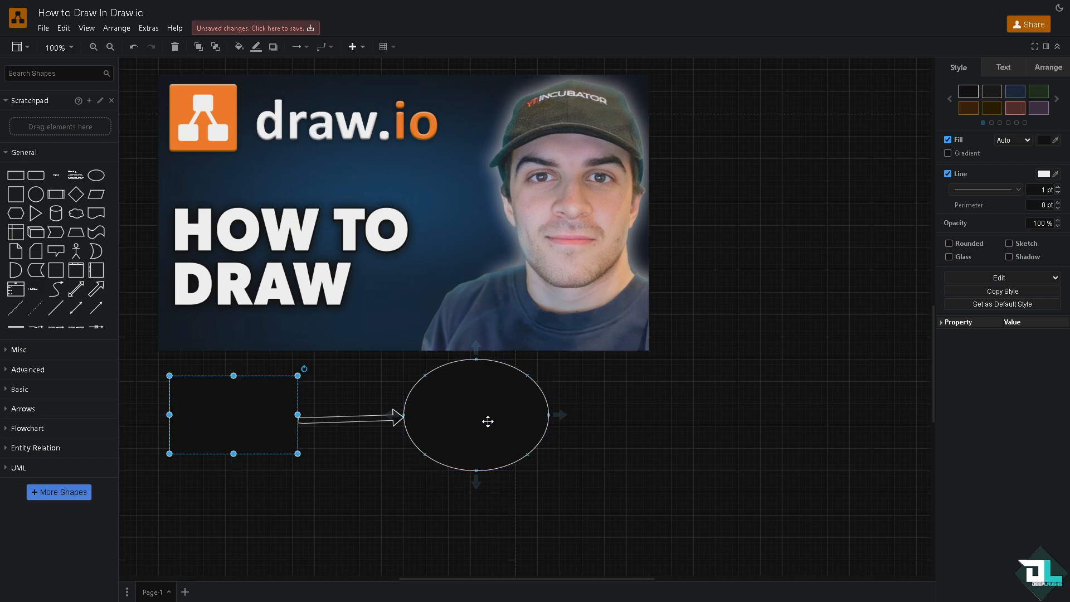
key("ctrl+a")
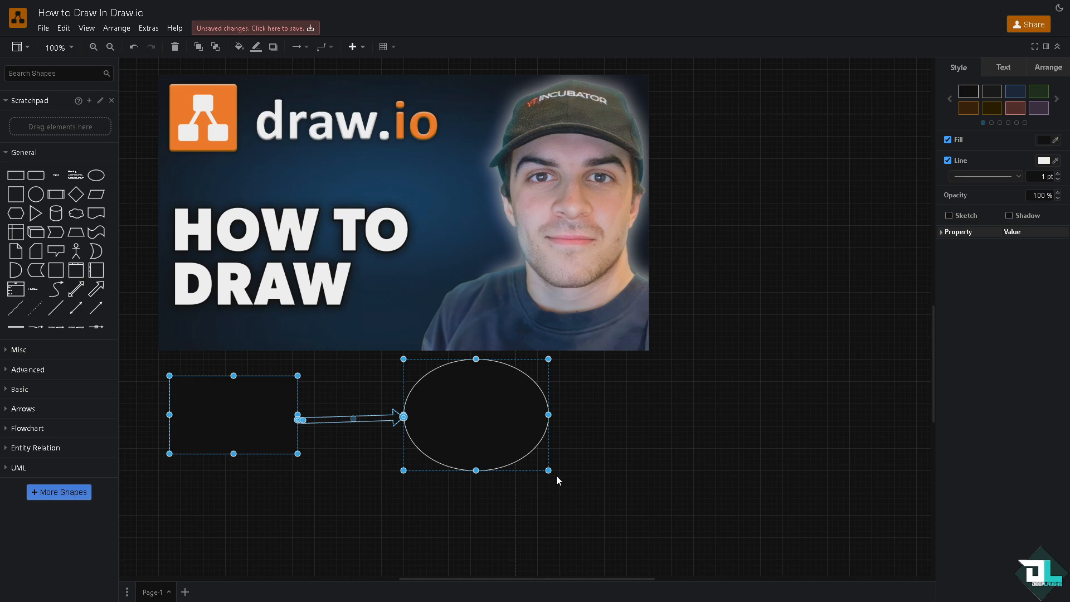
left_click_drag(549, 471, 665, 487)
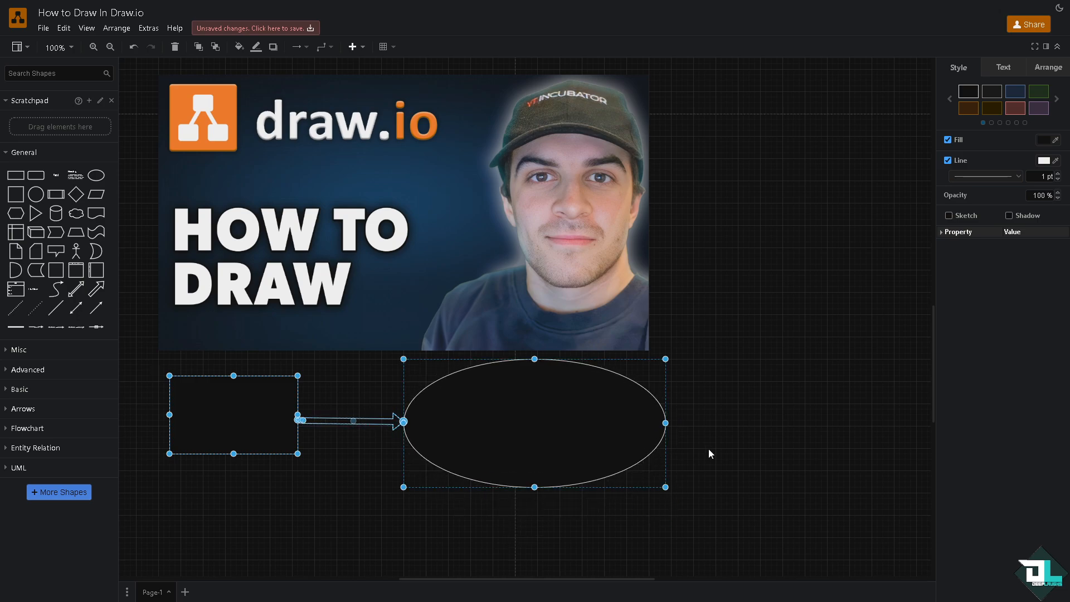
- Apply the light pink colour style from the second palette page to the ellipse
left_click(563, 430)
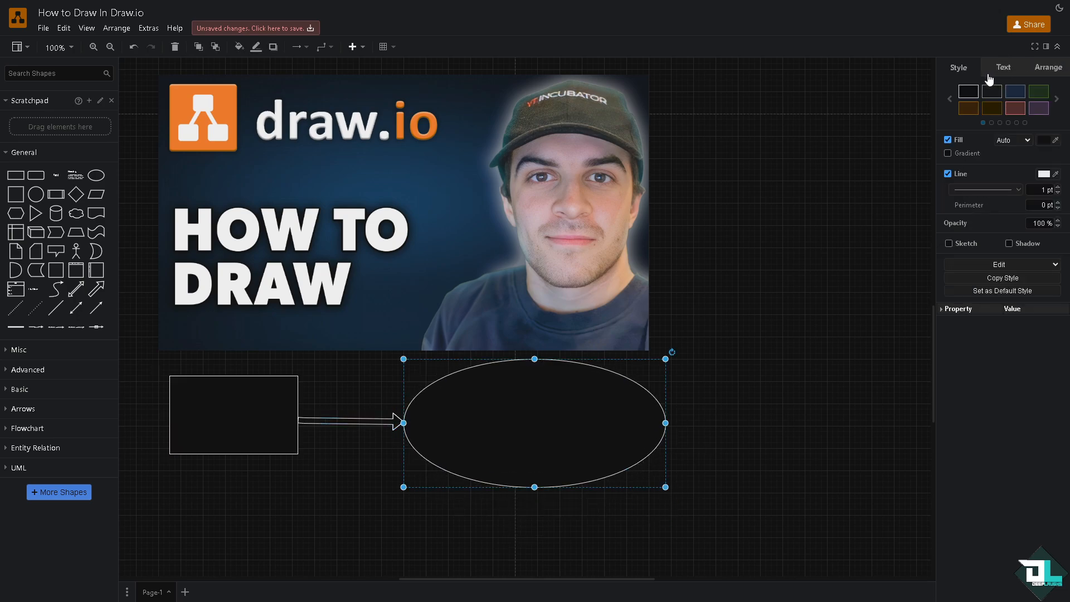
left_click(1015, 111)
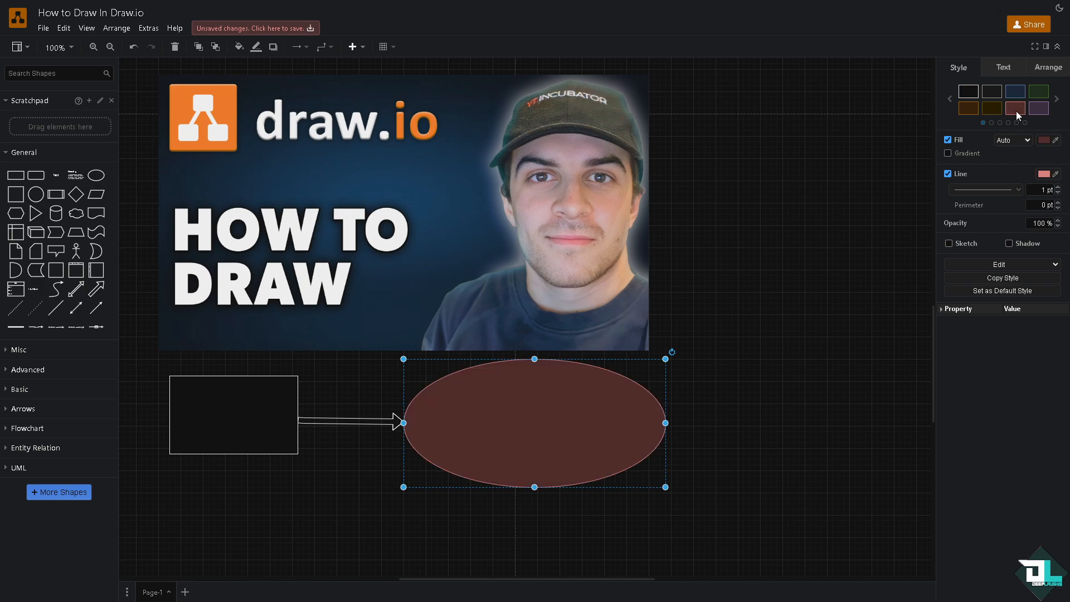
left_click(1056, 100)
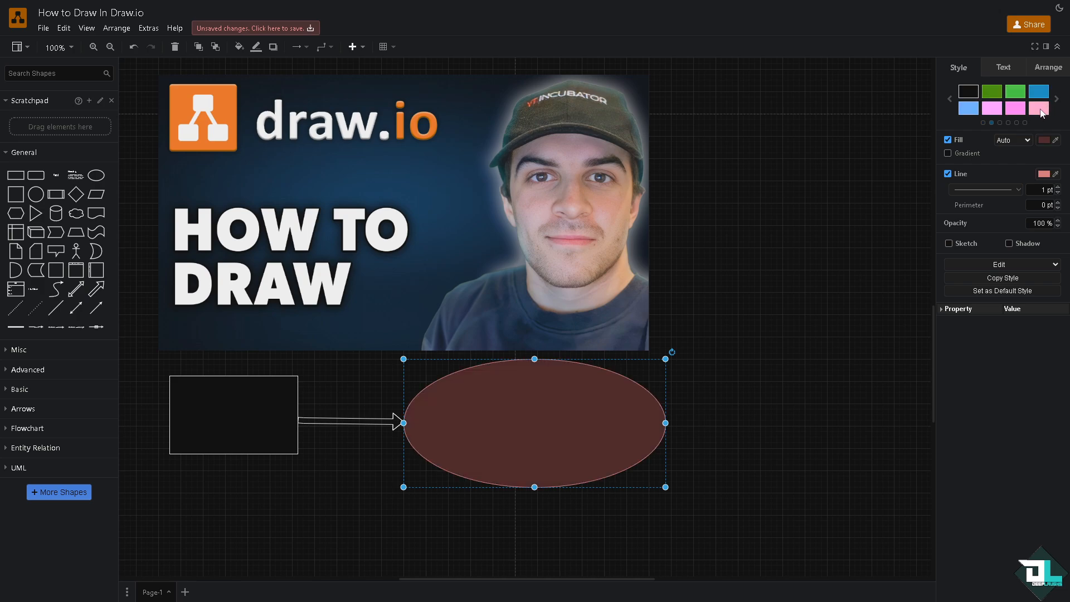
left_click(1039, 108)
- Colour the rectangle bright green and the connecting arrow blue
left_click(212, 409)
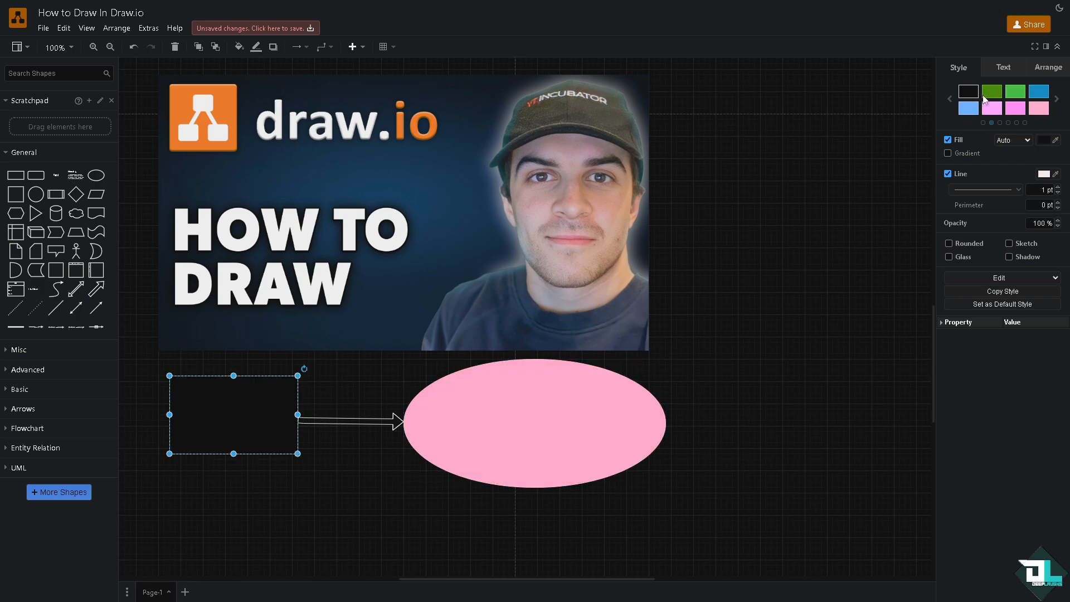
left_click(1015, 92)
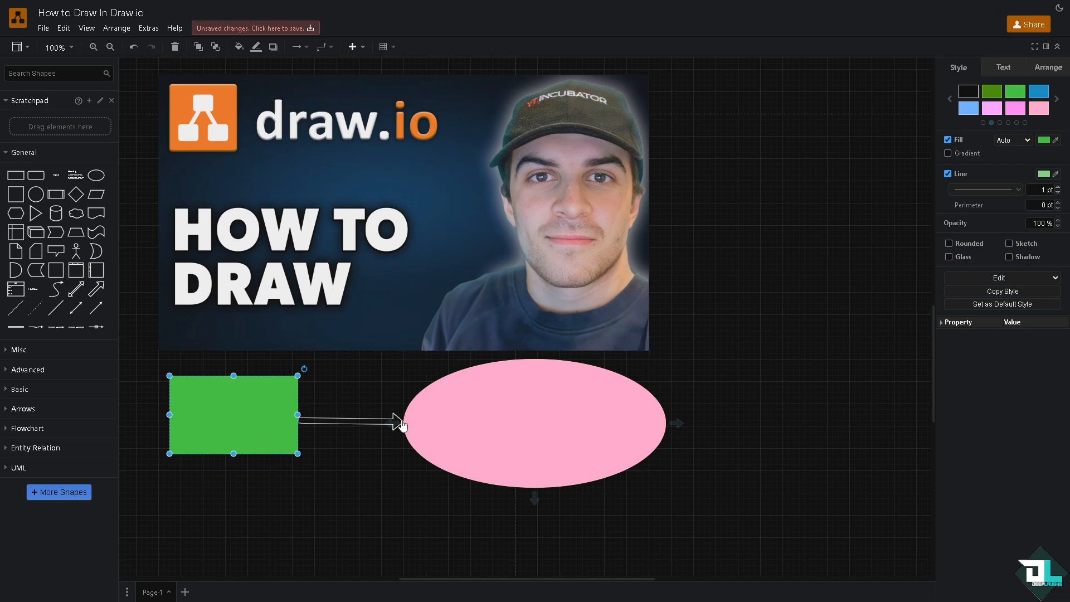
left_click(354, 421)
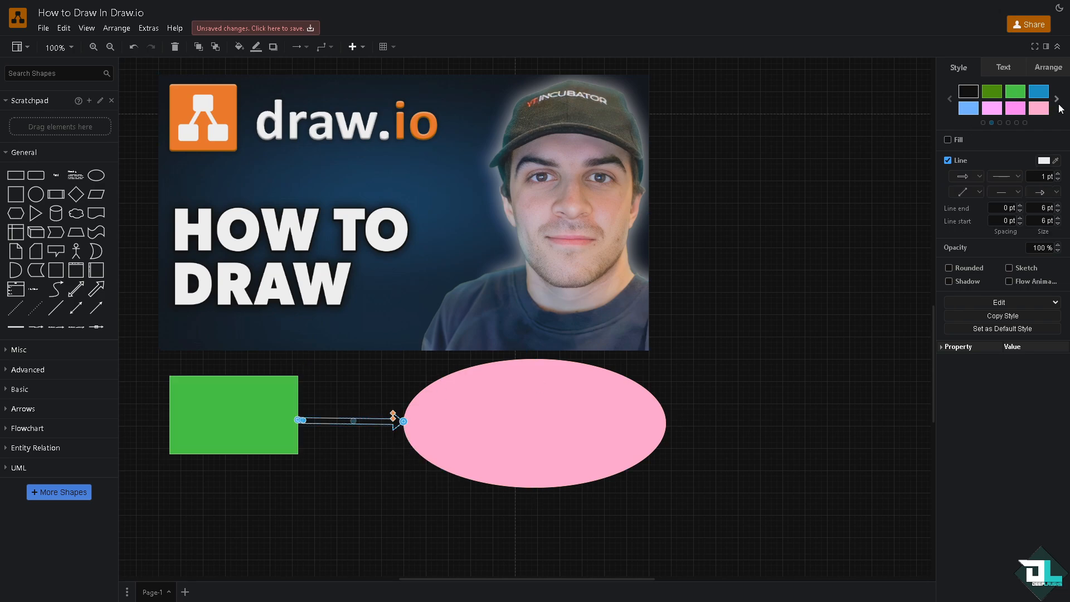
left_click(1039, 93)
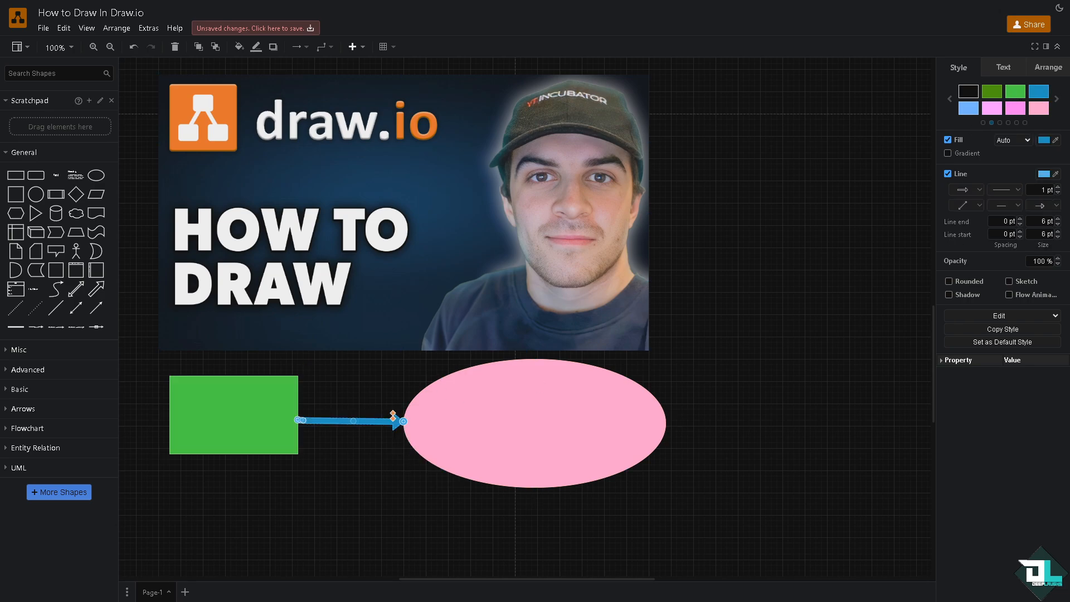
left_click(251, 504)
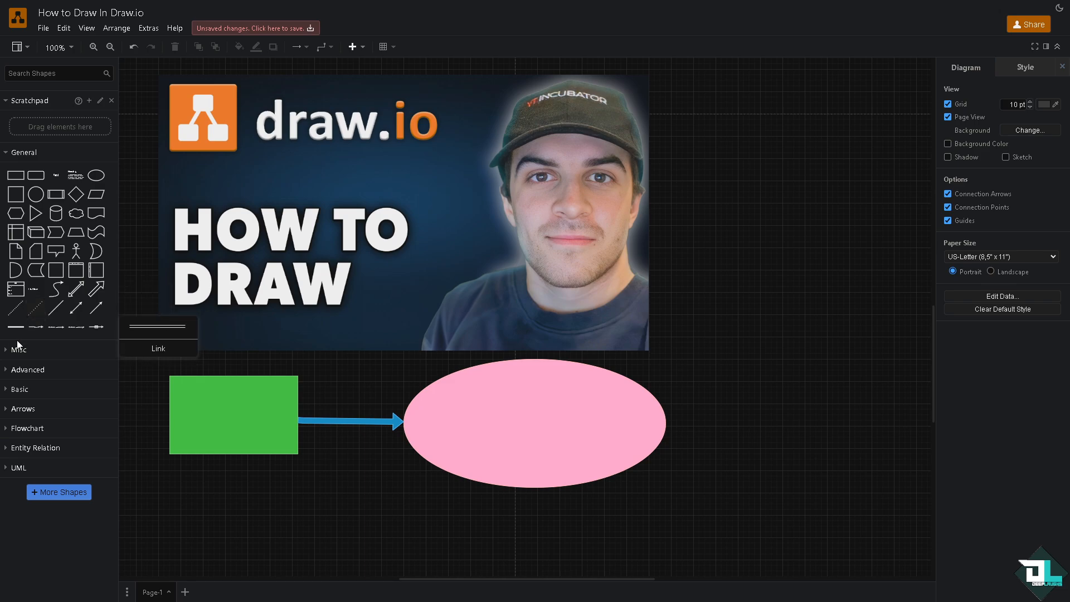
- Insert the Image (Fixed Aspect) gear from the Misc shapes, place it inside the pink ellipse and shrink it to fit
left_click(7, 352)
scroll(55, 390, "down", 2)
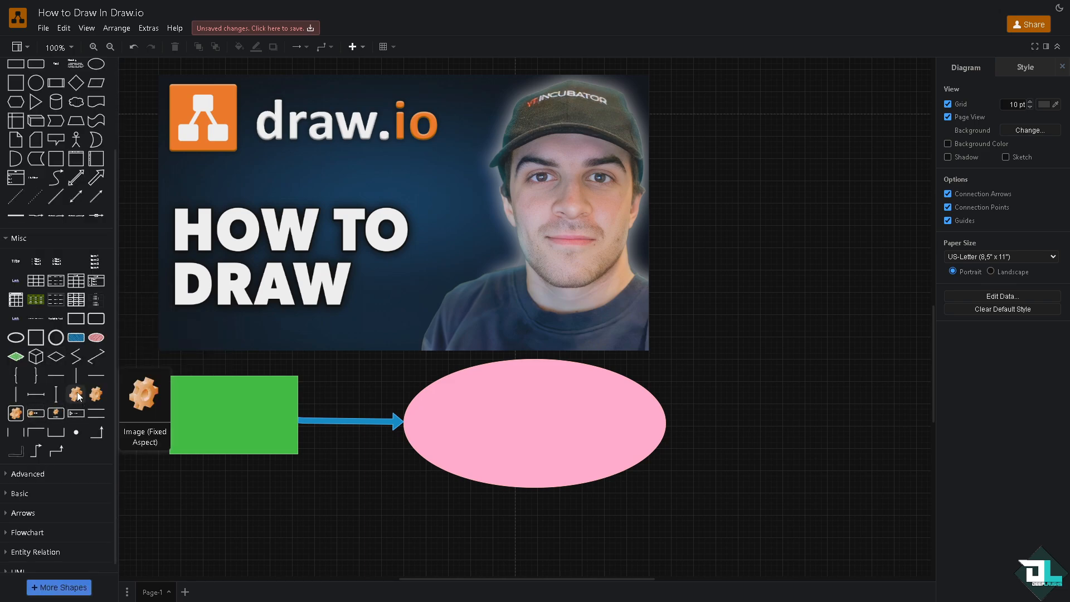
left_click_drag(75, 394, 457, 514)
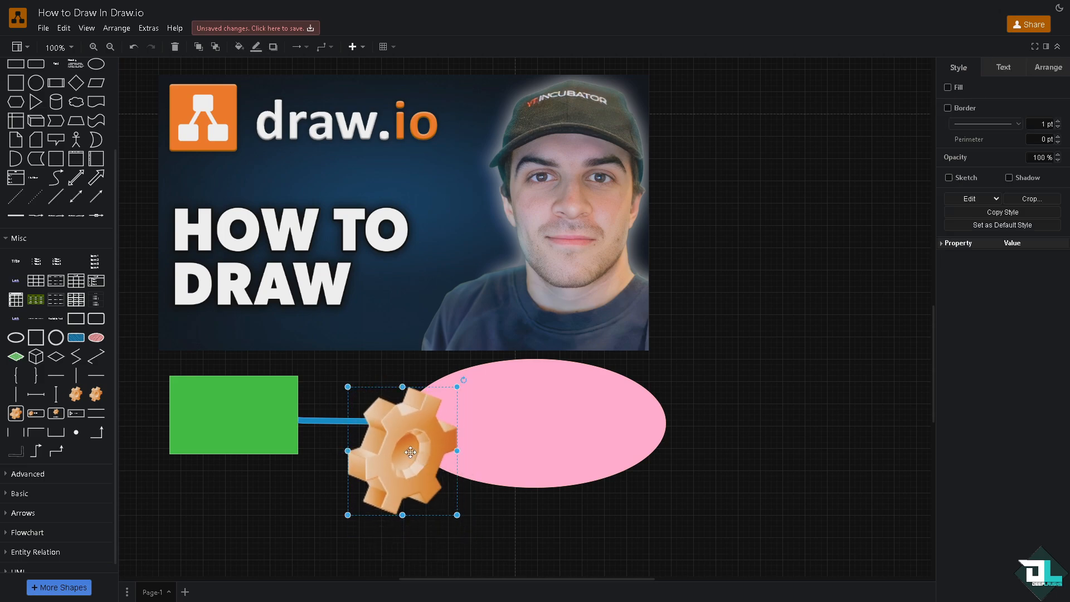
left_click_drag(411, 448, 523, 427)
left_click_drag(568, 365, 523, 407)
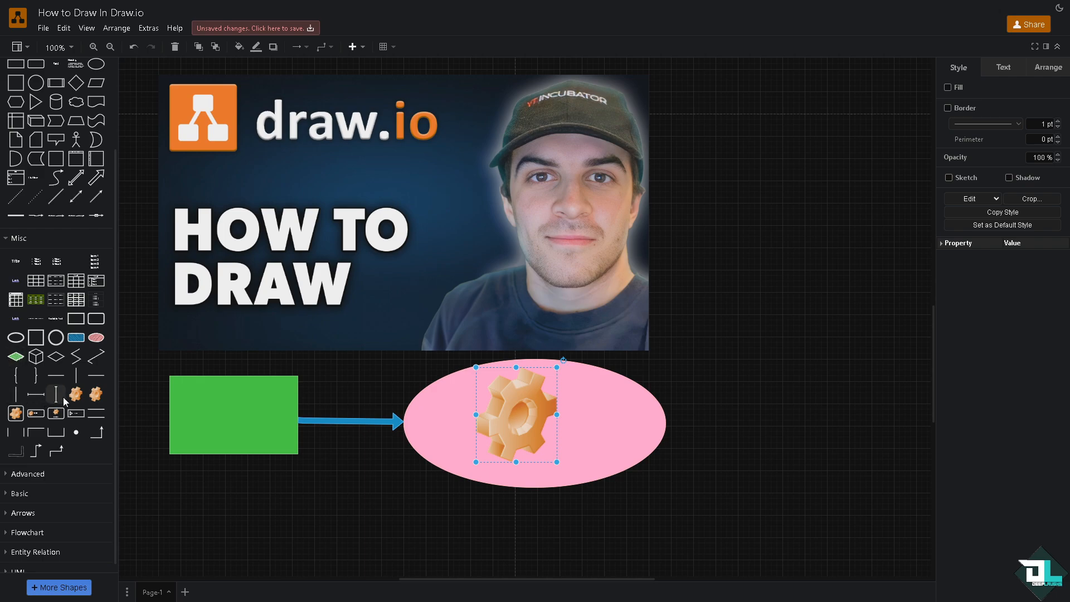
- Add a cube from the Misc shapes at the centre of the green rectangle and give it the black style
scroll(56, 390, "down", 1)
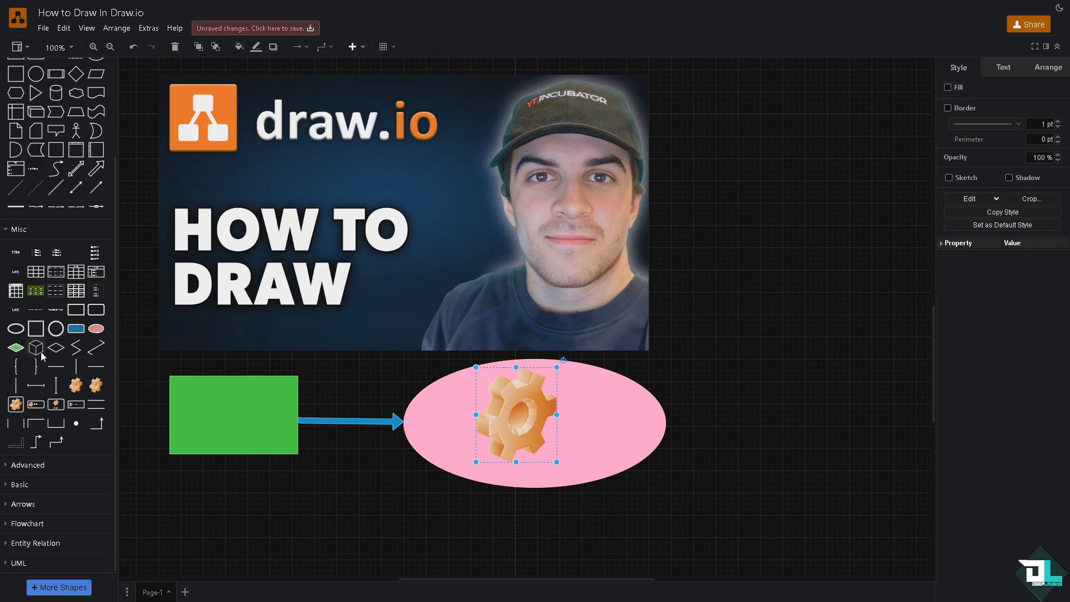
left_click_drag(33, 350, 211, 392)
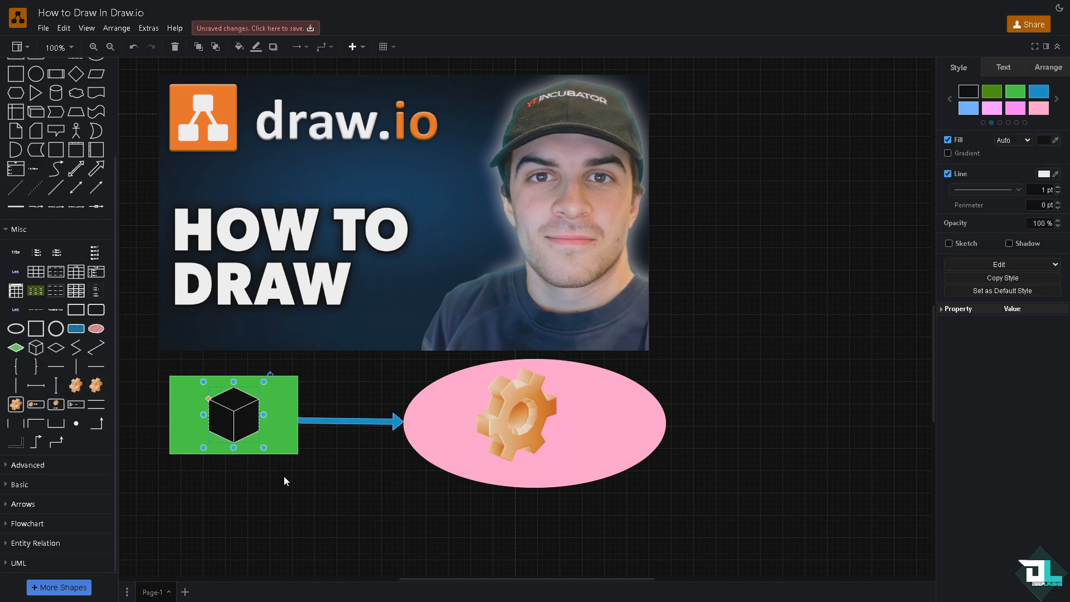
left_click(1045, 97)
left_click(968, 91)
- Add a zigzag line from the Misc shapes running between the green rectangle and the pink ellipse
left_click_drag(96, 350, 430, 485)
left_click(166, 484)
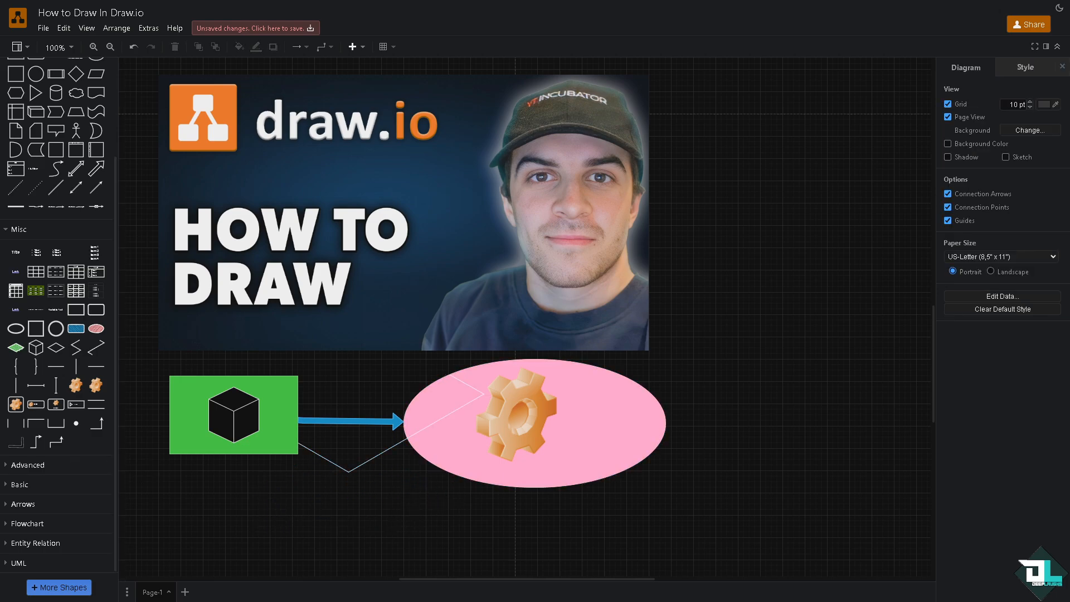
- Add the person figure from the Advanced shapes beside the imported image and enlarge it to roughly the image's height
scroll(90, 351, "up", 3)
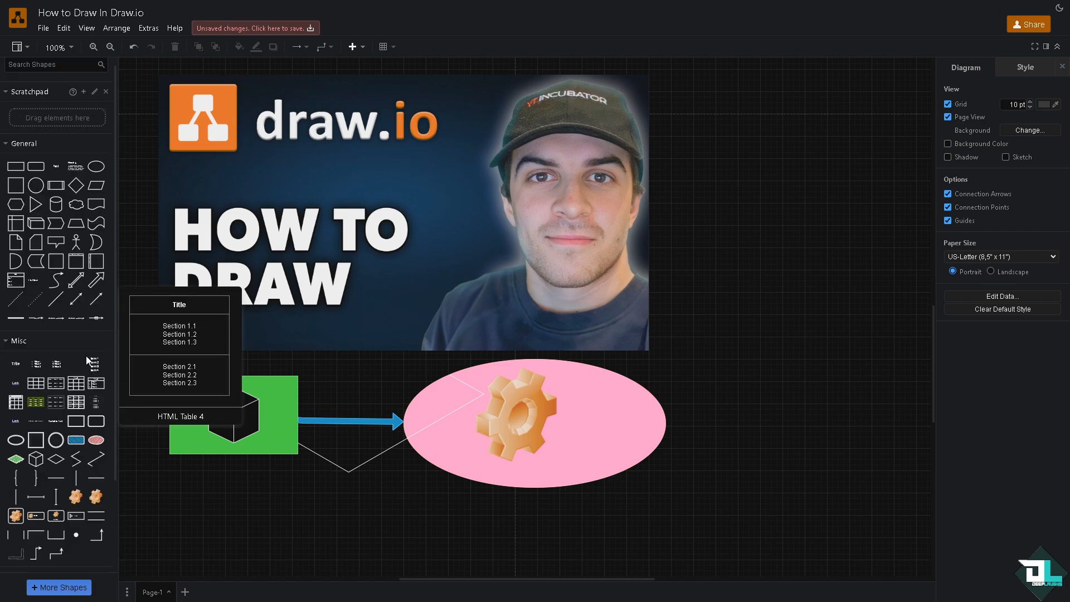
scroll(89, 361, "down", 3)
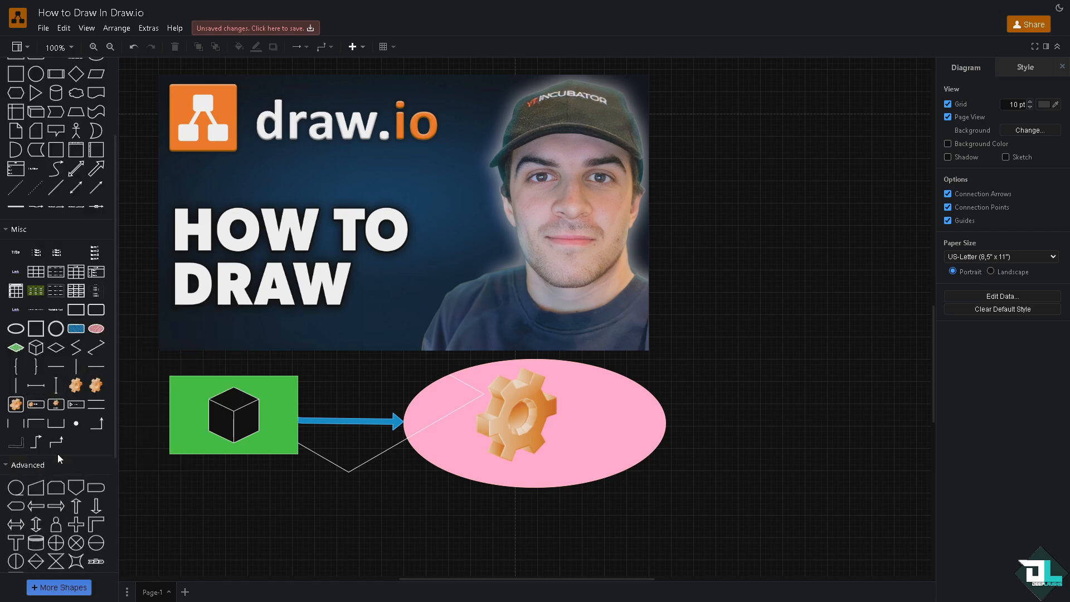
scroll(59, 459, "down", 1)
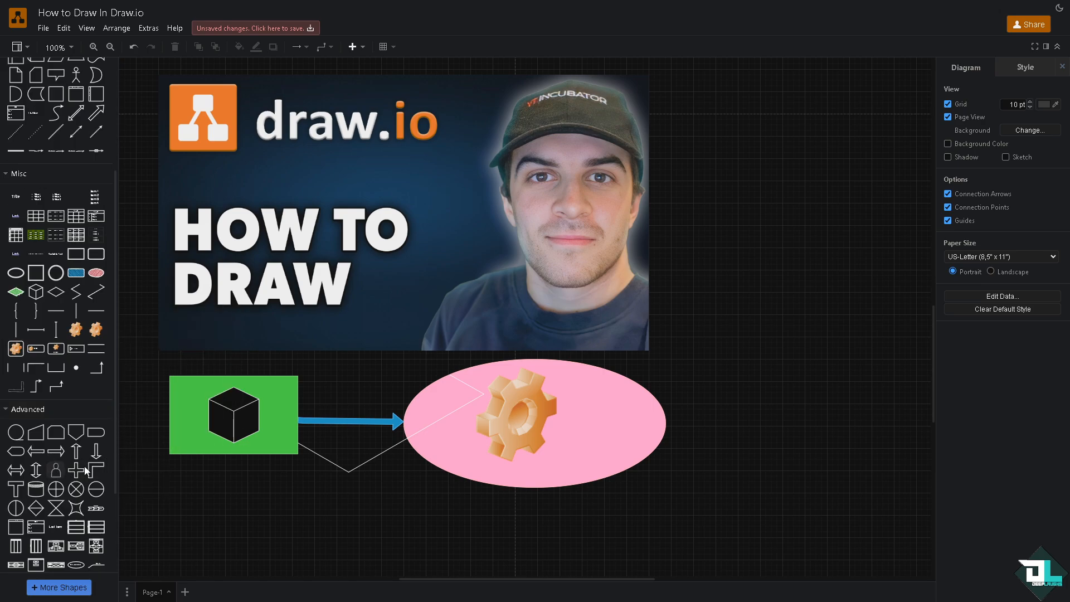
left_click_drag(55, 469, 877, 460)
left_click_drag(843, 403, 787, 286)
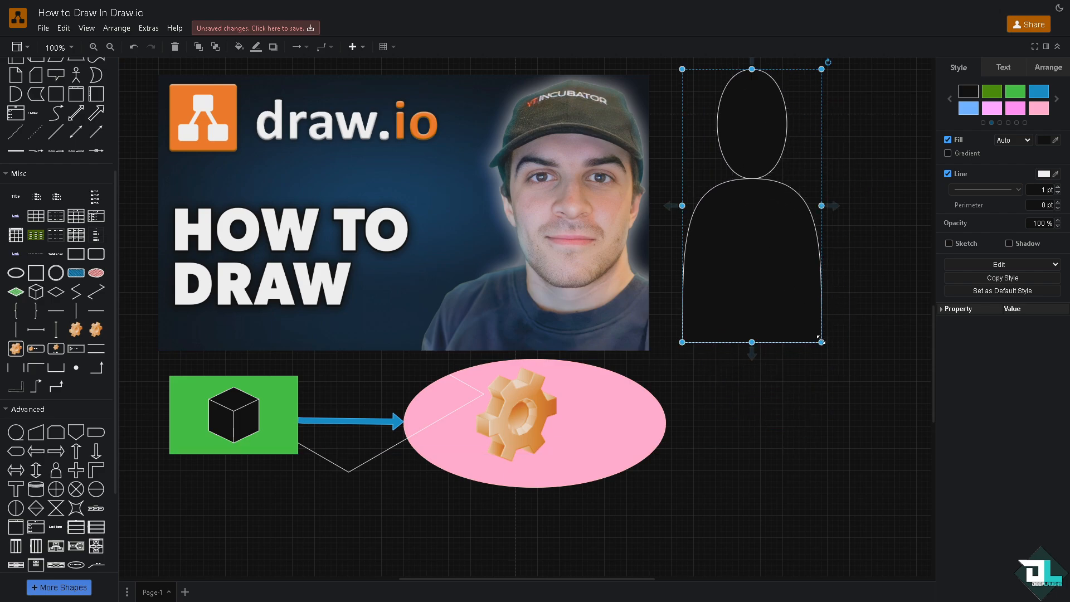
left_click_drag(822, 341, 911, 367)
left_click_drag(835, 317, 813, 308)
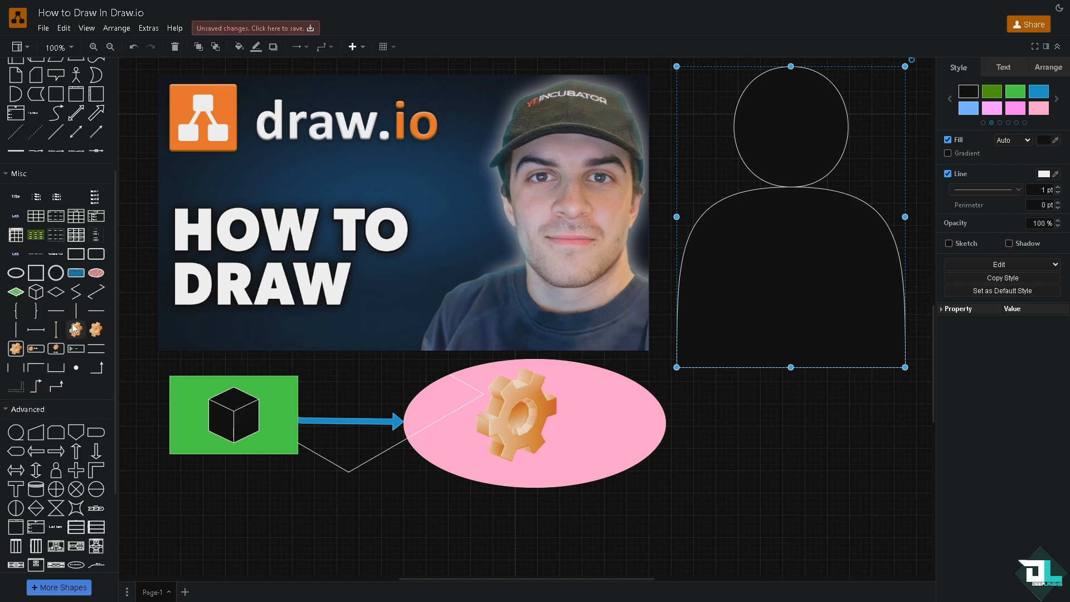
- Give the person's head two small pink sketched ellipses as eyes and a blue sketched rounded rectangle as the mouth, from the Misc shapes
mouse_move(96, 272)
left_mouse_down()
mouse_move(402, 251)
mouse_move(801, 114)
mouse_move(748, 106)
left_mouse_up()
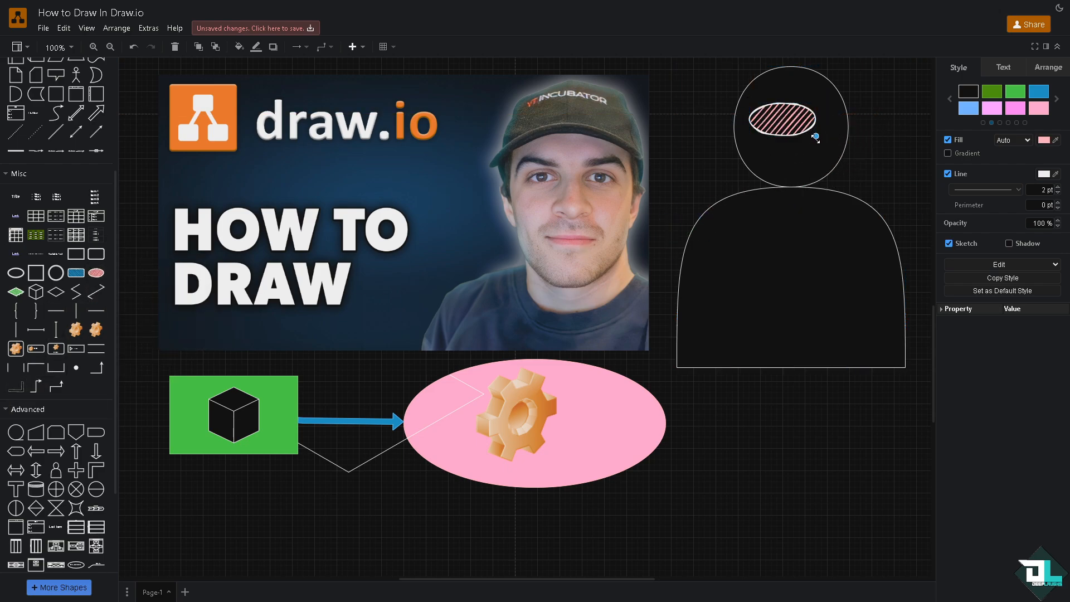
left_click_drag(815, 138, 782, 124)
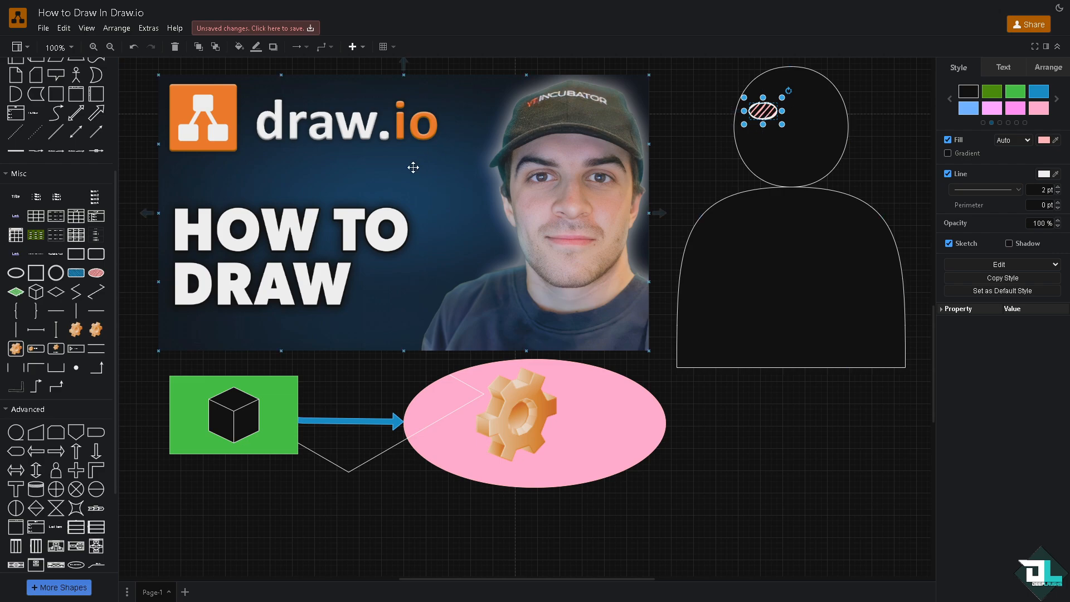
left_click_drag(787, 123, 817, 115)
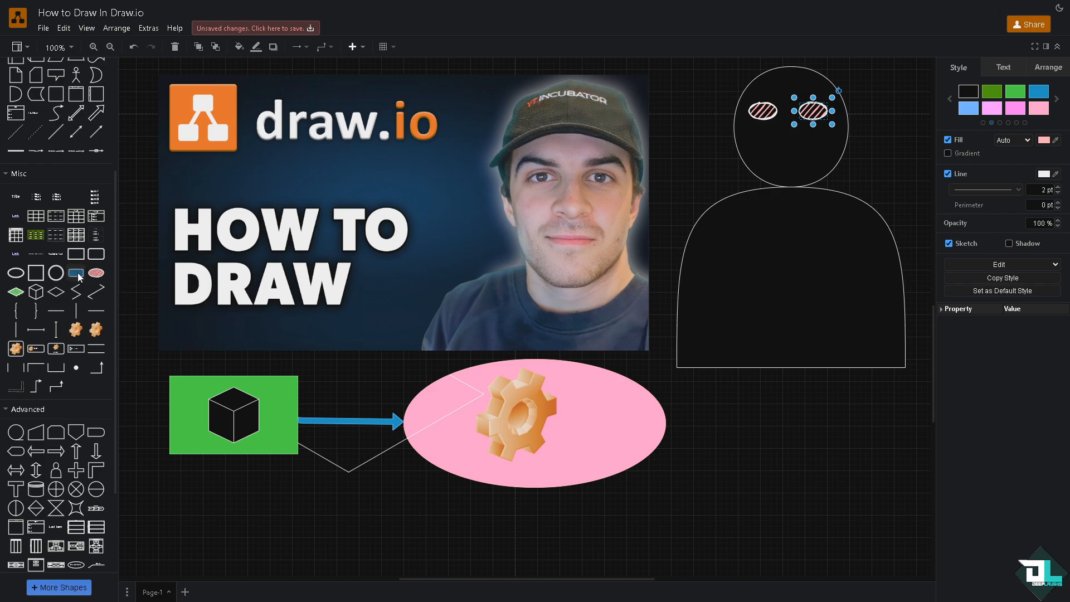
mouse_move(80, 272)
left_mouse_down()
mouse_move(526, 320)
mouse_move(789, 147)
mouse_move(817, 139)
mouse_move(784, 160)
left_mouse_up()
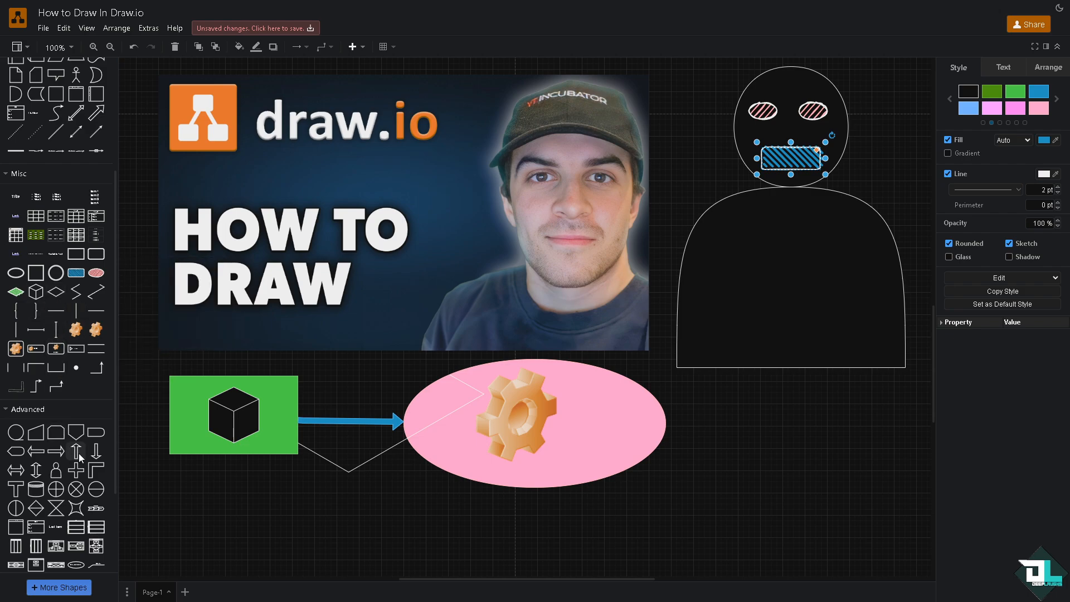
- Add a vertical crossbar from the Misc shapes between the eyes as the nose and shorten it to 10 x 50
mouse_move(79, 467)
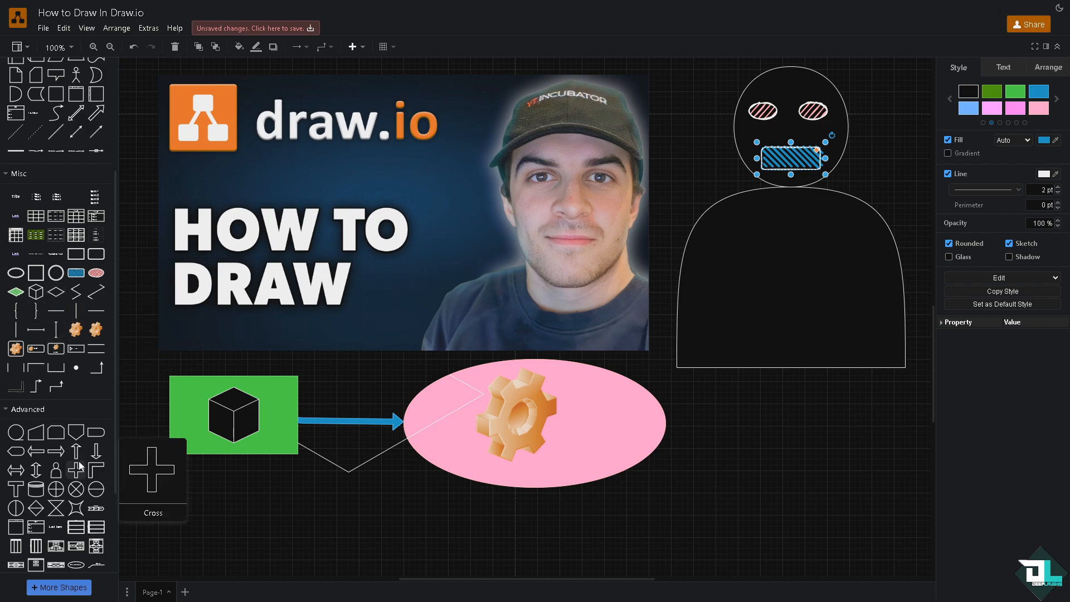
left_click(56, 330)
left_click_drag(524, 328, 795, 154)
left_click(874, 202)
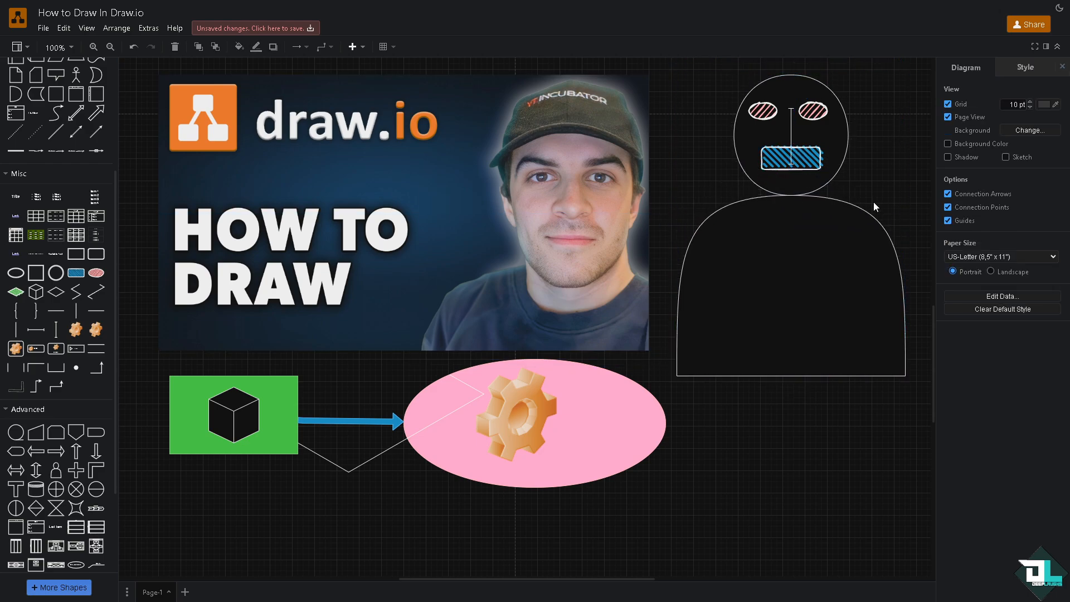
left_click(791, 158)
left_click(790, 131)
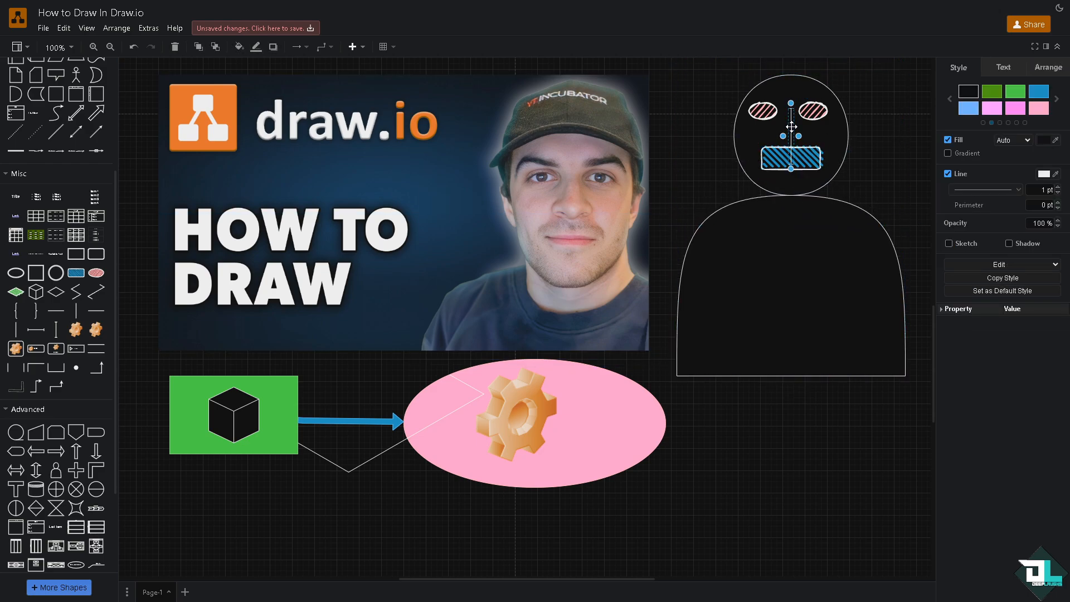
left_click_drag(790, 169, 789, 136)
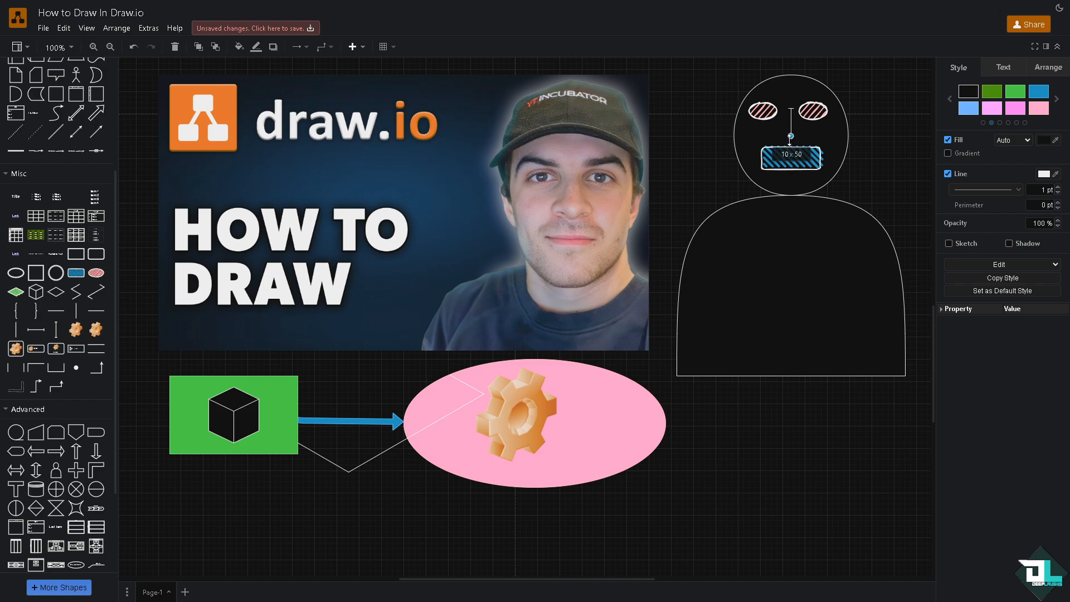
left_click(834, 191)
- Add a short horizontal line from the Misc shapes above each eye as eyebrows, duplicating the first for the second
mouse_move(55, 312)
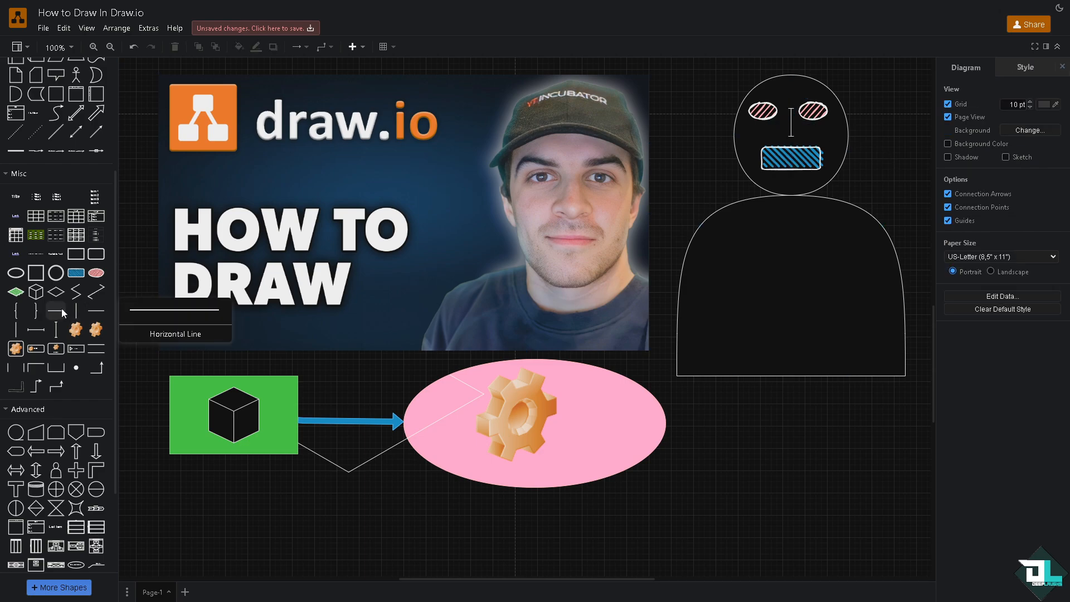
left_click(62, 308)
left_click_drag(497, 311, 814, 95)
key("ctrl+d")
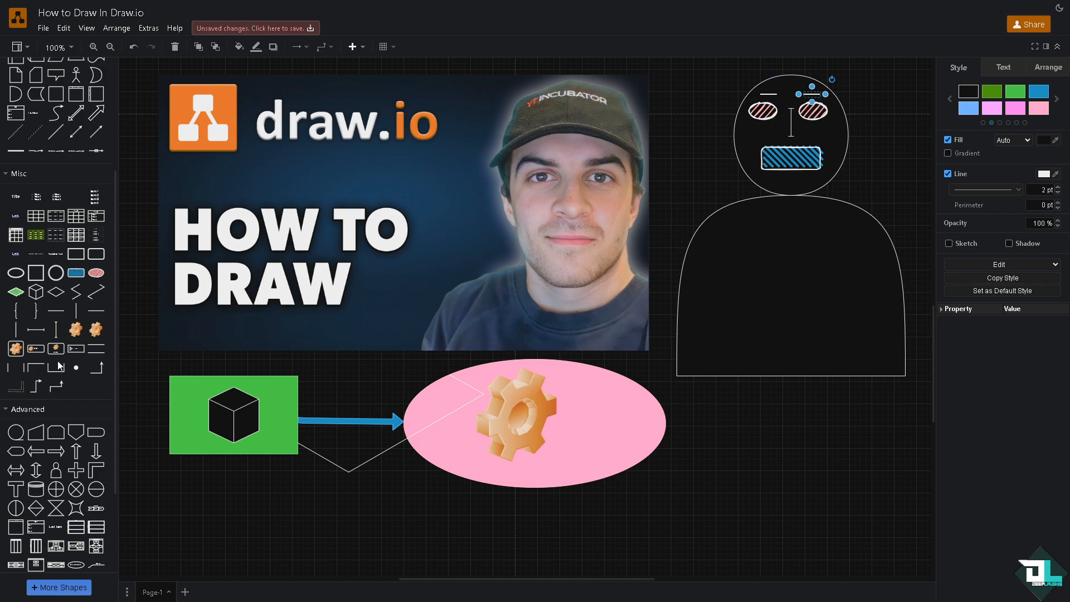
- Insert the Orgchart from the Advanced shapes and place it on the person's body
left_click(771, 298)
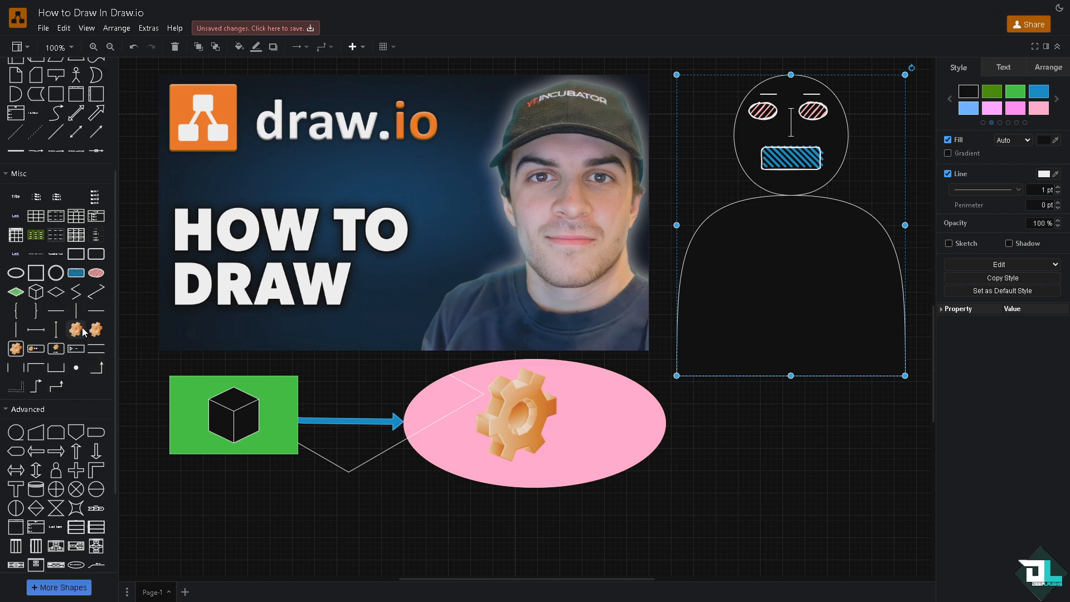
scroll(75, 329, "down", 2)
left_click(36, 462)
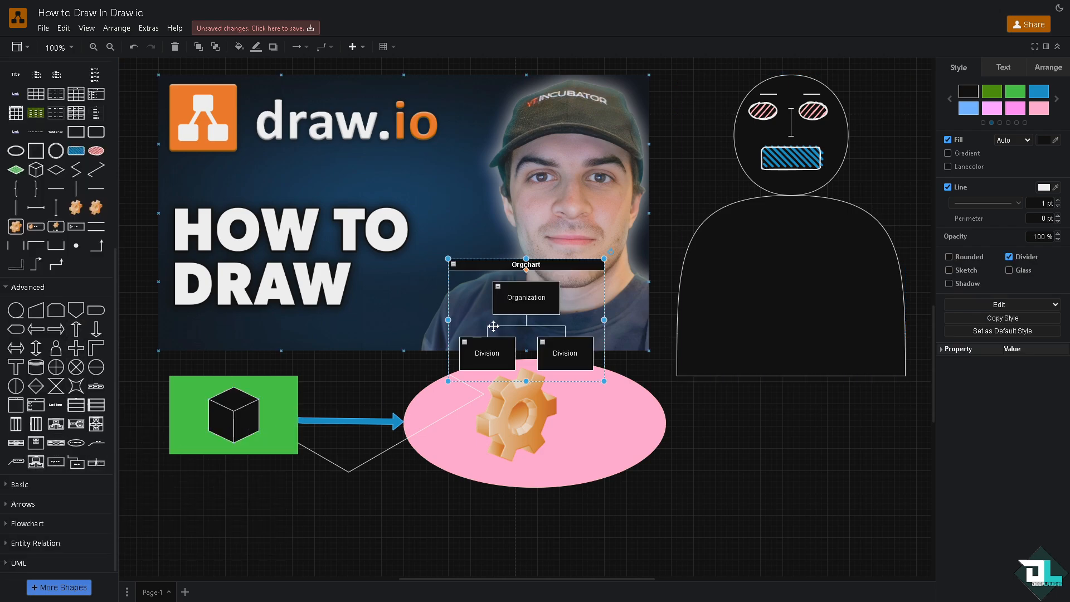
left_click_drag(524, 298, 789, 254)
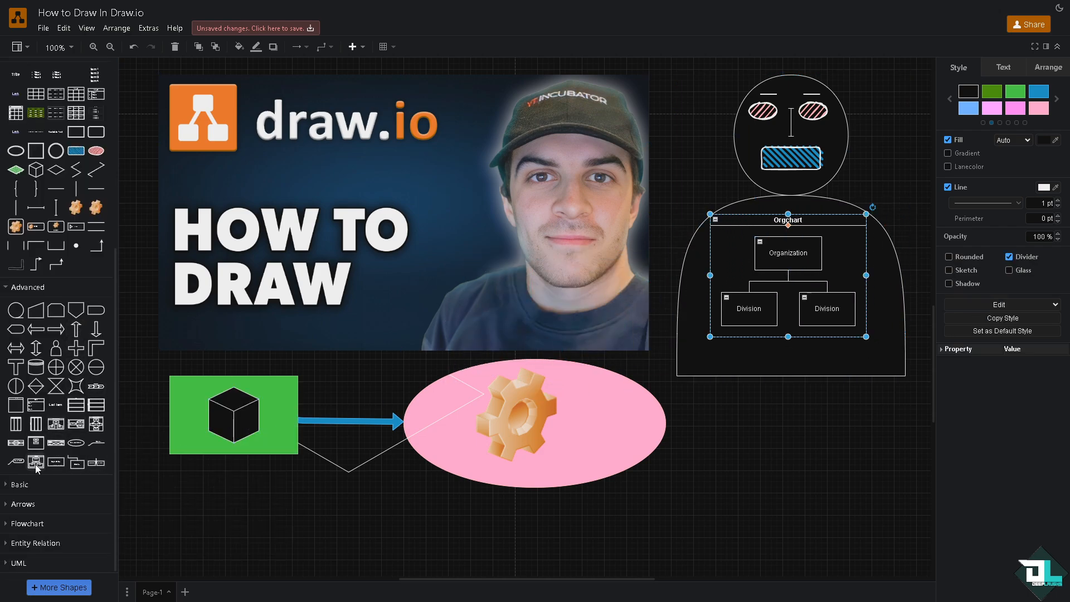
- Delete the orgchart from the person's body and undo the trial placement of a Basic smiley face over it
left_click(48, 484)
scroll(50, 481, "down", 4)
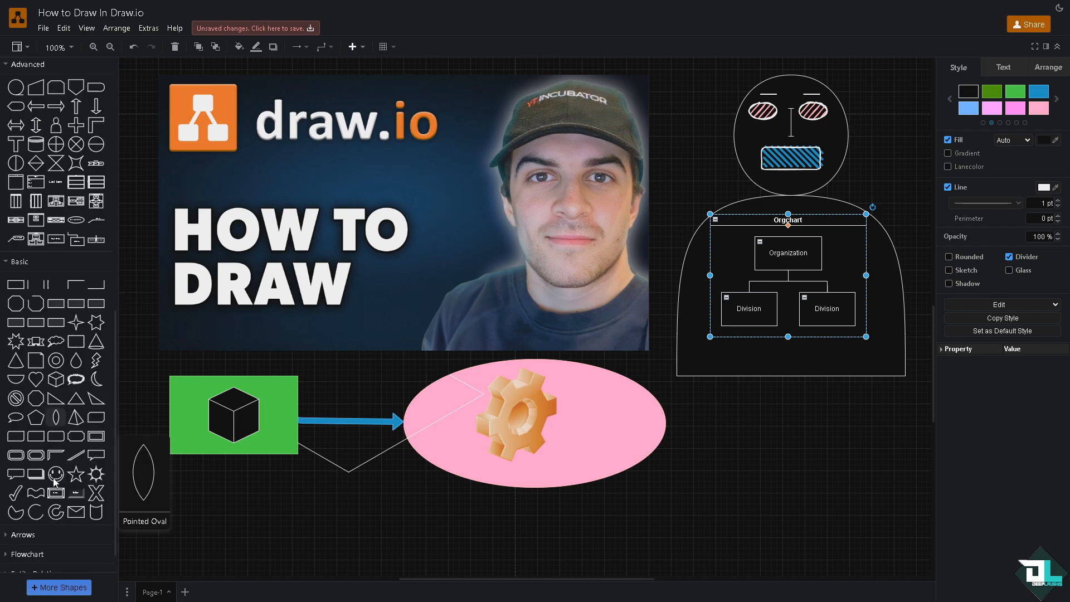
key("Delete")
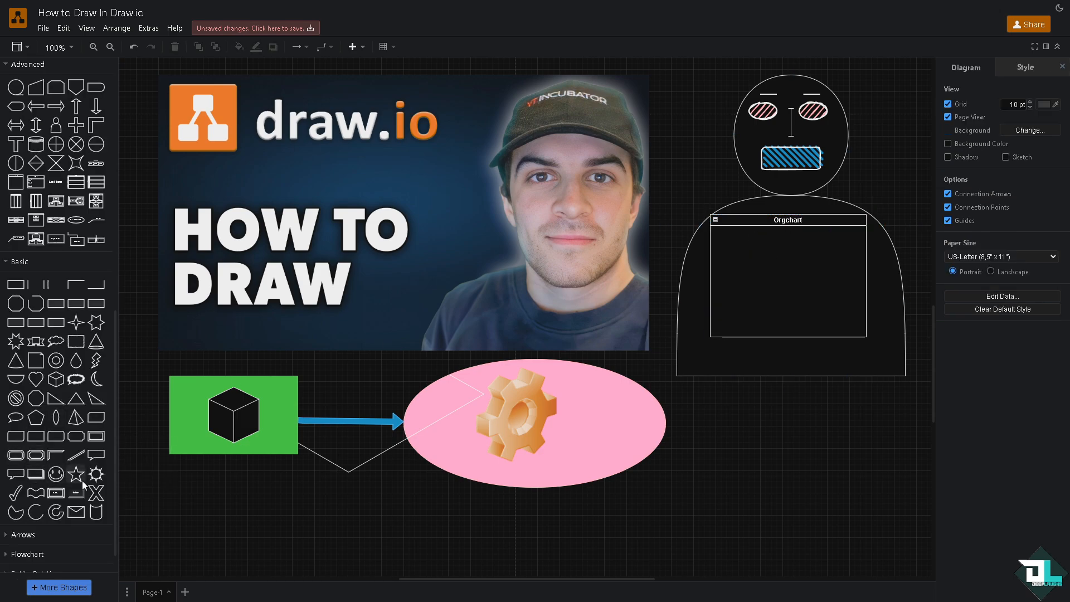
left_click_drag(56, 473, 794, 268)
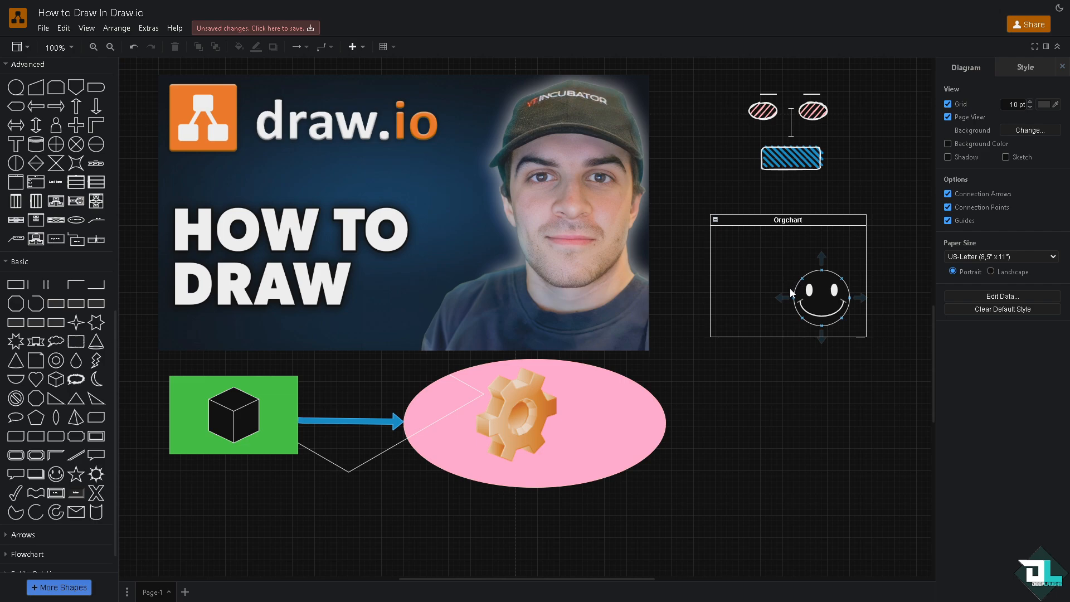
key("ctrl+z")
left_click(683, 386)
left_click(787, 220)
key("Delete")
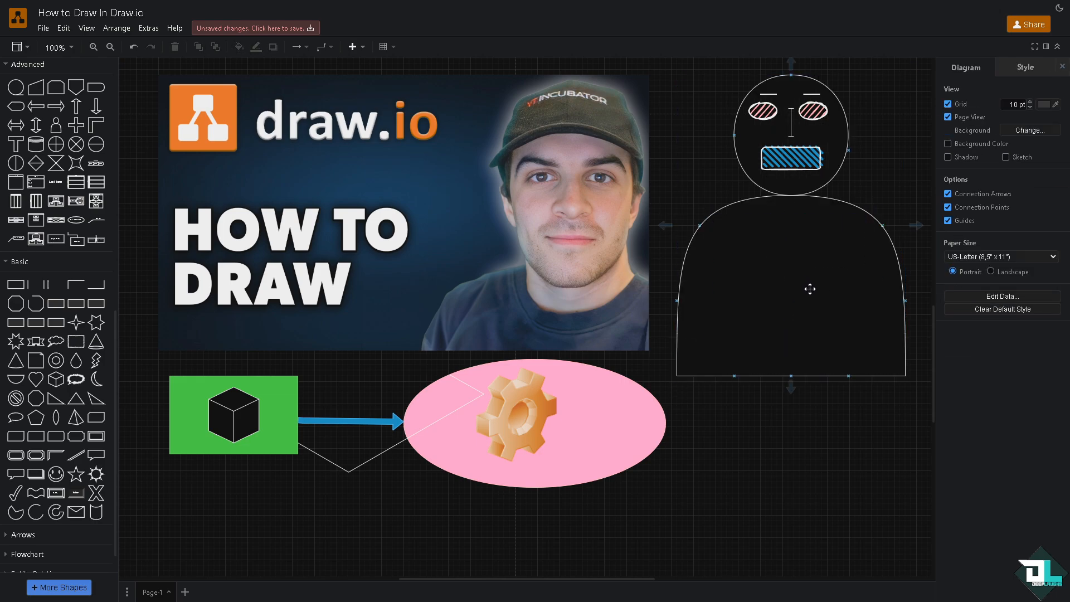
- Add a smiley face from the Basic shapes to the person's body, give it the black style and enlarge it to nearly fill the body
left_click(55, 473)
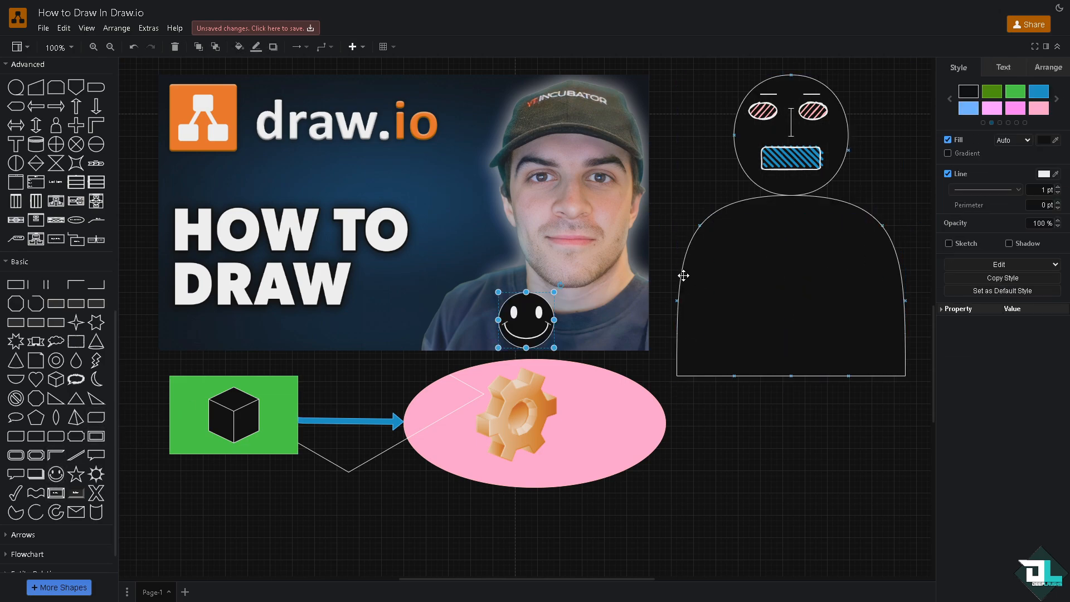
left_click_drag(525, 320, 809, 271)
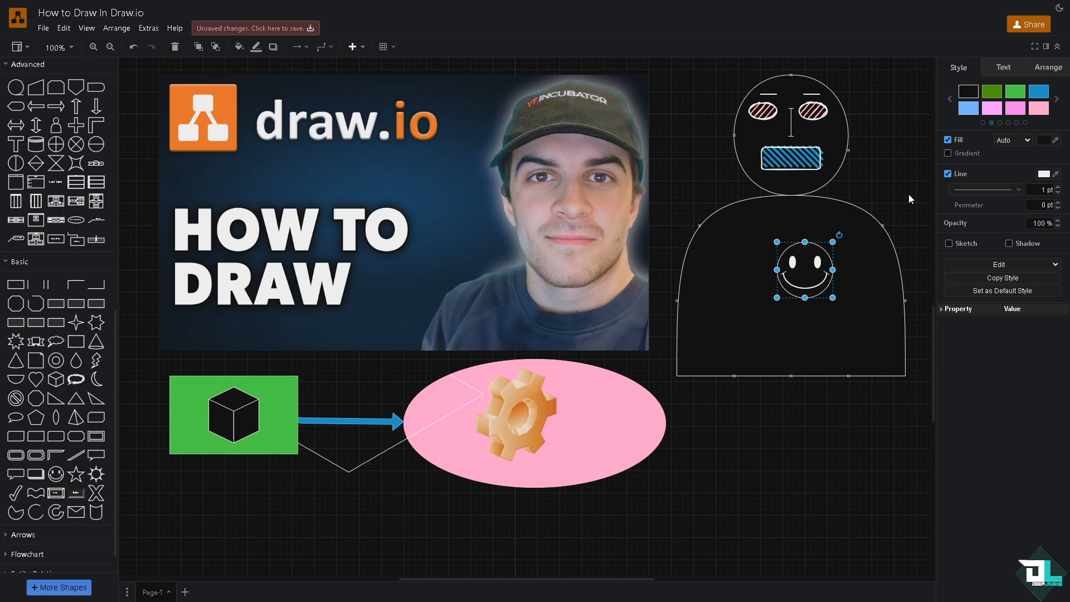
left_click(1021, 111)
left_click(968, 91)
left_click_drag(777, 297, 654, 381)
left_click_drag(725, 308, 772, 280)
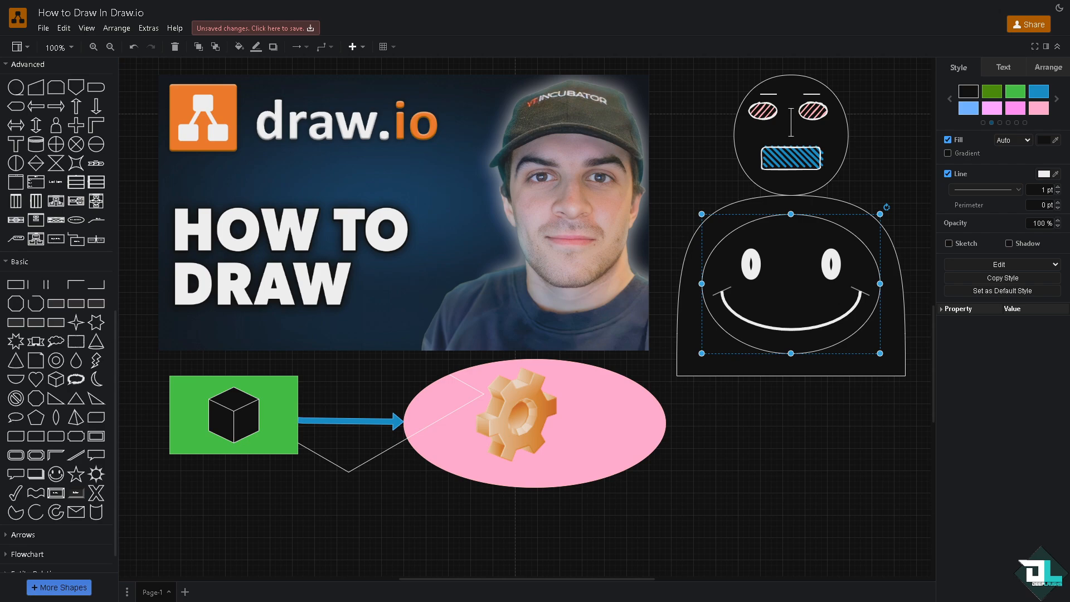
- Place a star from the Basic shapes at the centre of the smiley face and colour it pink
mouse_move(39, 414)
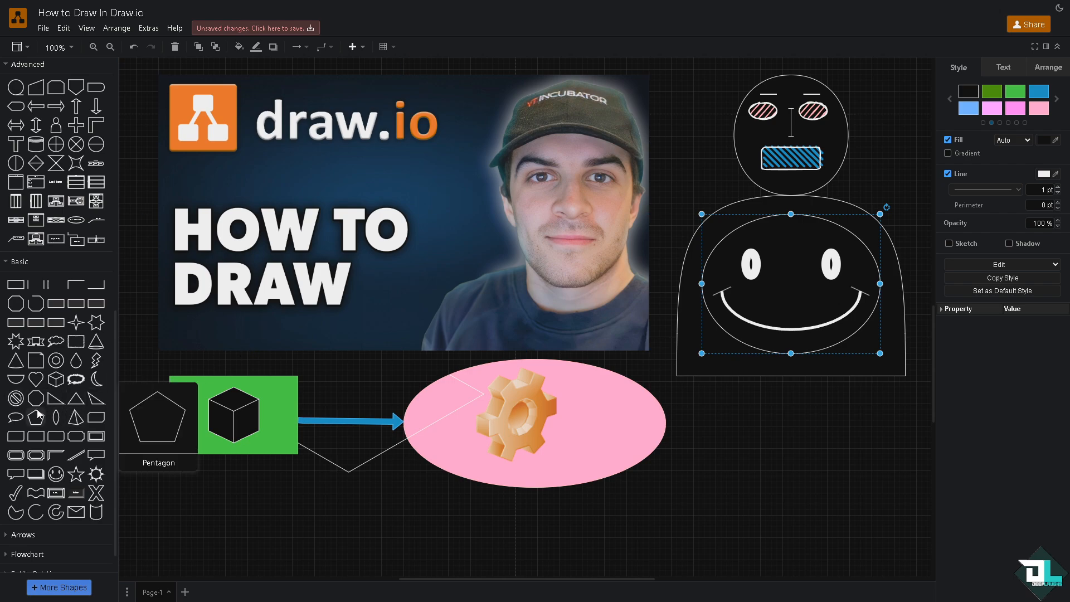
scroll(50, 407, "down", 1)
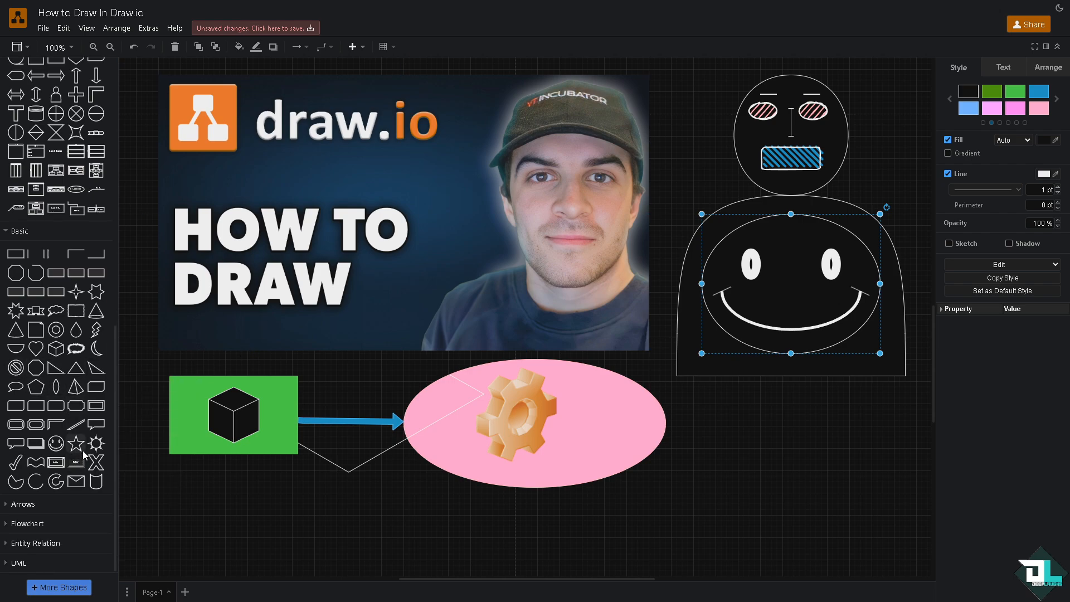
left_click(76, 443)
left_click_drag(527, 323, 791, 285)
left_click(1015, 108)
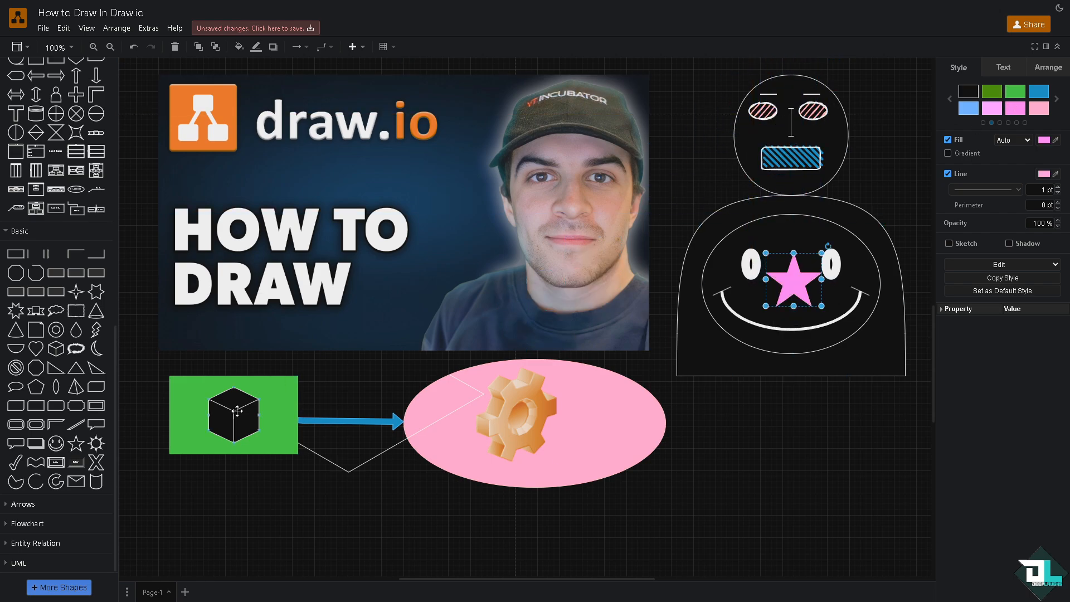
- Add the solid wedge arrow and the striped wedge arrow from the Arrows shapes side by side below the person
left_click(12, 504)
scroll(33, 502, "down", 2)
left_click_drag(96, 510, 724, 422)
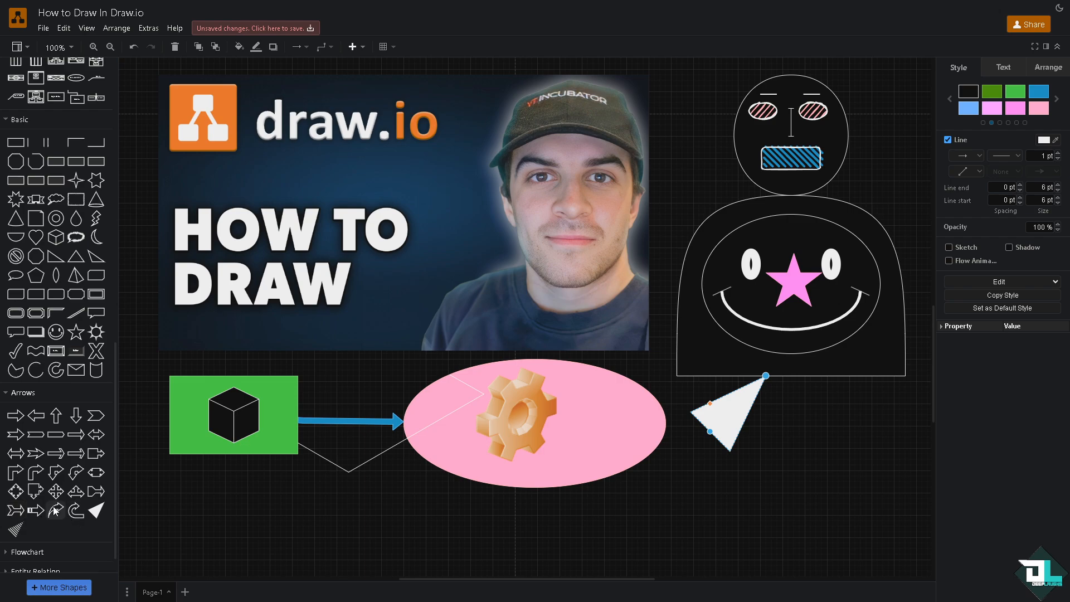
left_click(16, 529)
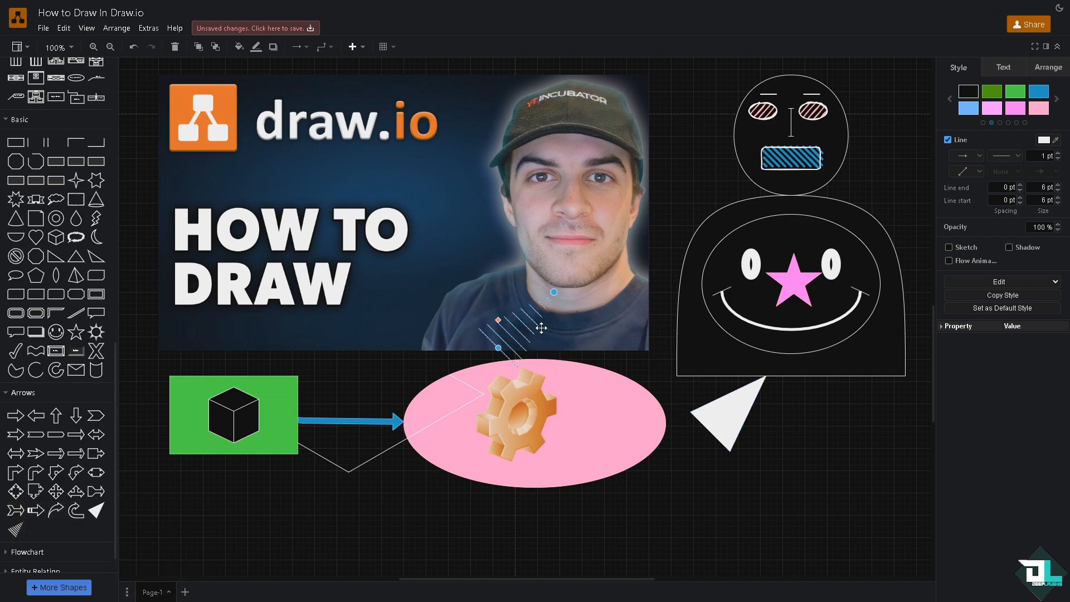
mouse_move(542, 328)
left_mouse_down()
mouse_move(769, 415)
mouse_move(791, 440)
mouse_move(804, 417)
left_mouse_up()
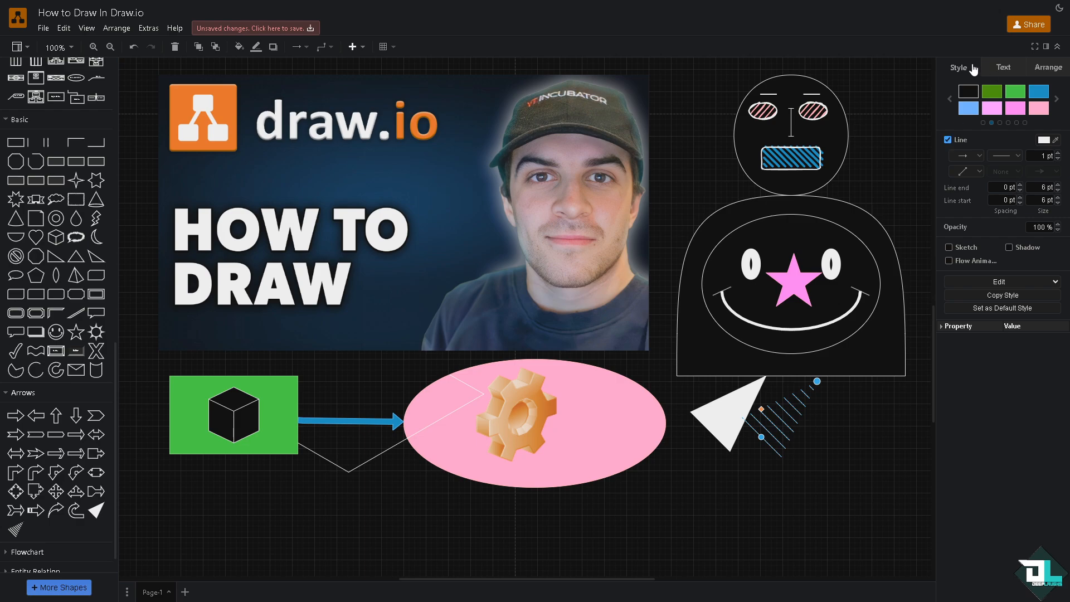
- Review the striped wedge arrow's text and arrange options, and view the sharing prompt without saving to Google Drive
left_click(994, 67)
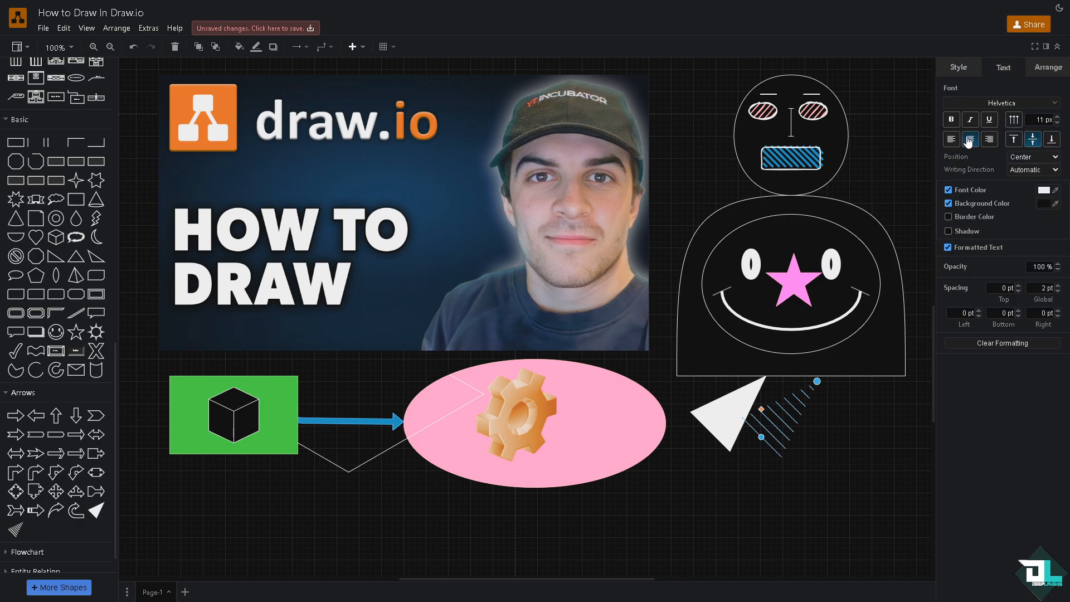
left_click(1055, 70)
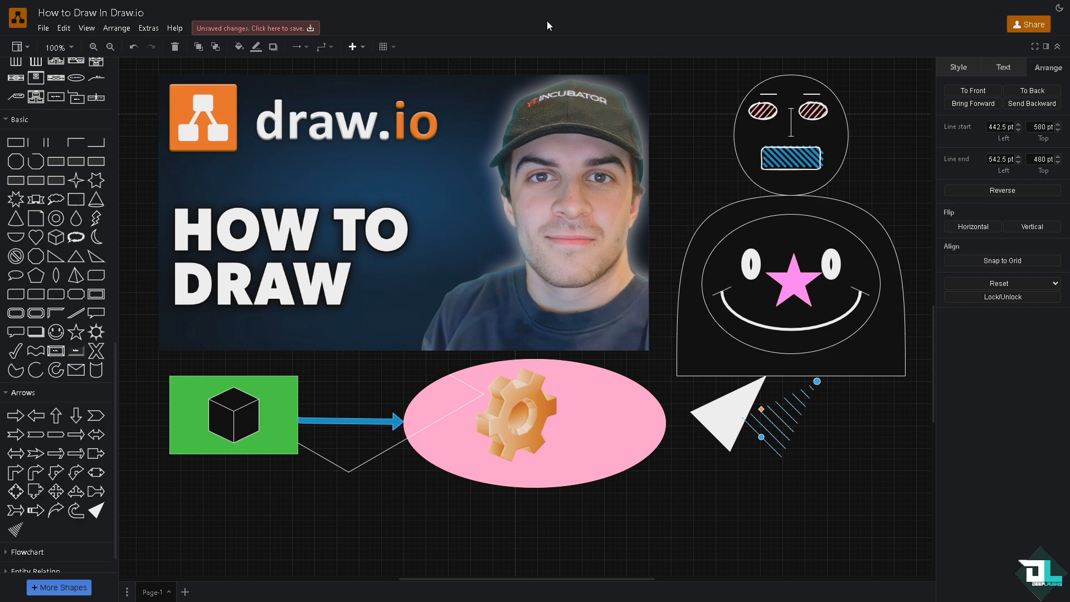
left_click(1019, 25)
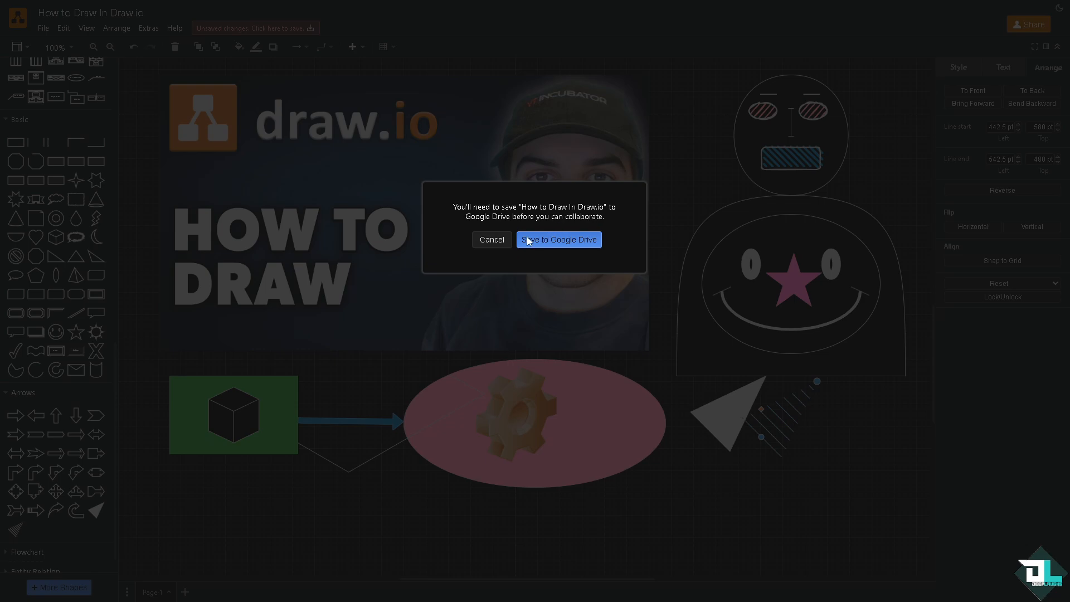
left_click(492, 240)
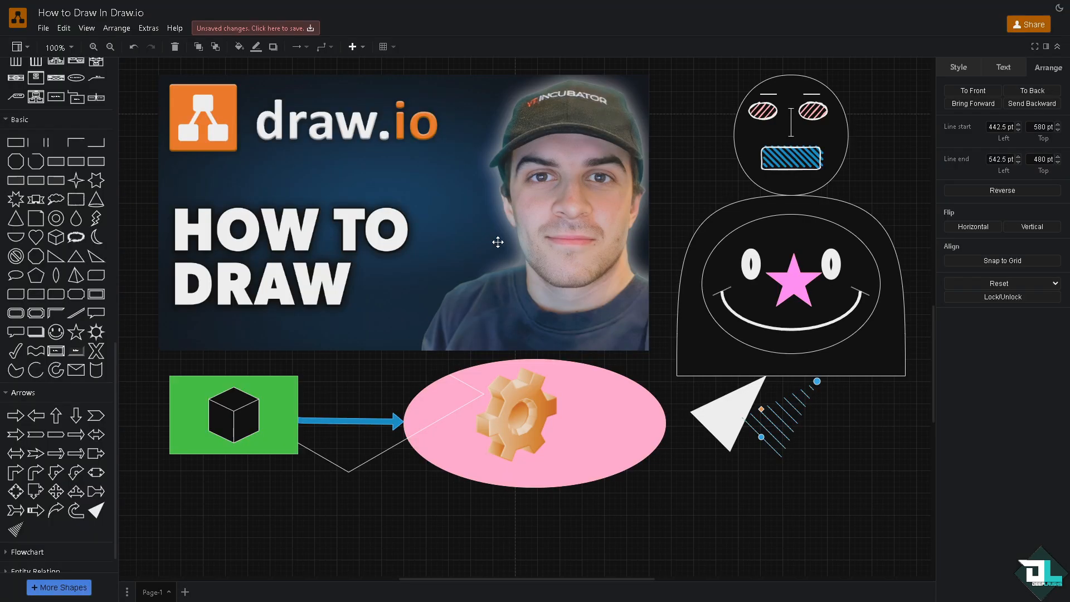
- Review the file types available for saving the diagram, and leave the save dialog without saving
left_click(43, 29)
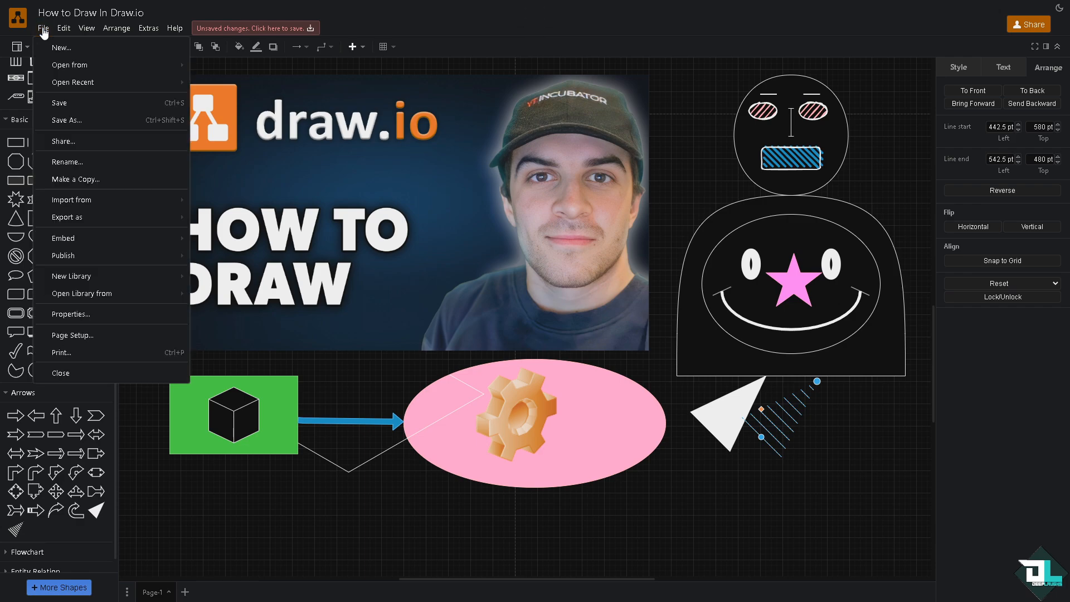
left_click(80, 105)
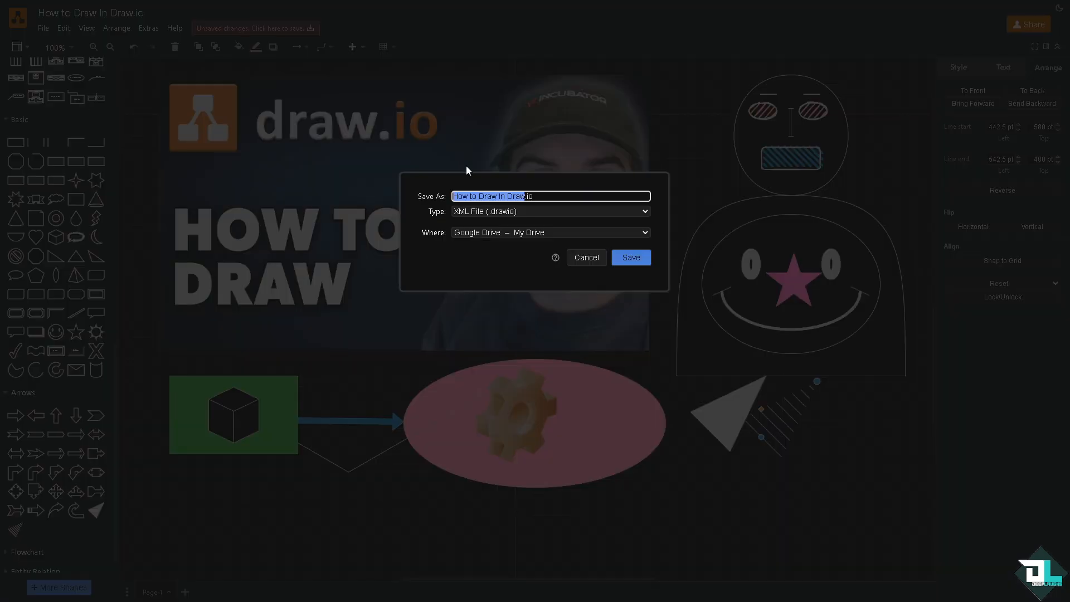
left_click(552, 212)
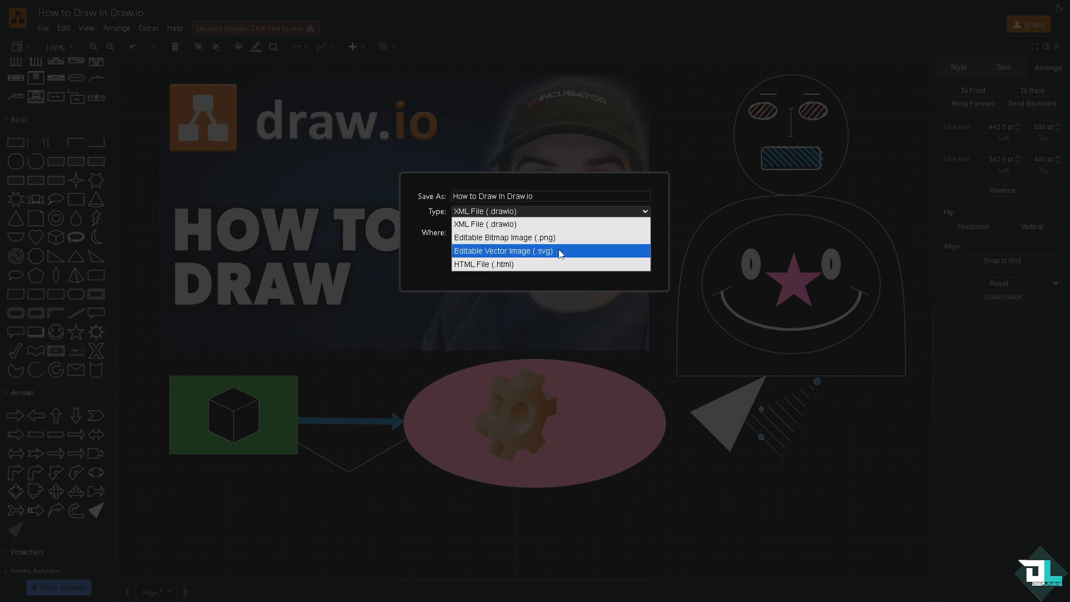
left_click(438, 271)
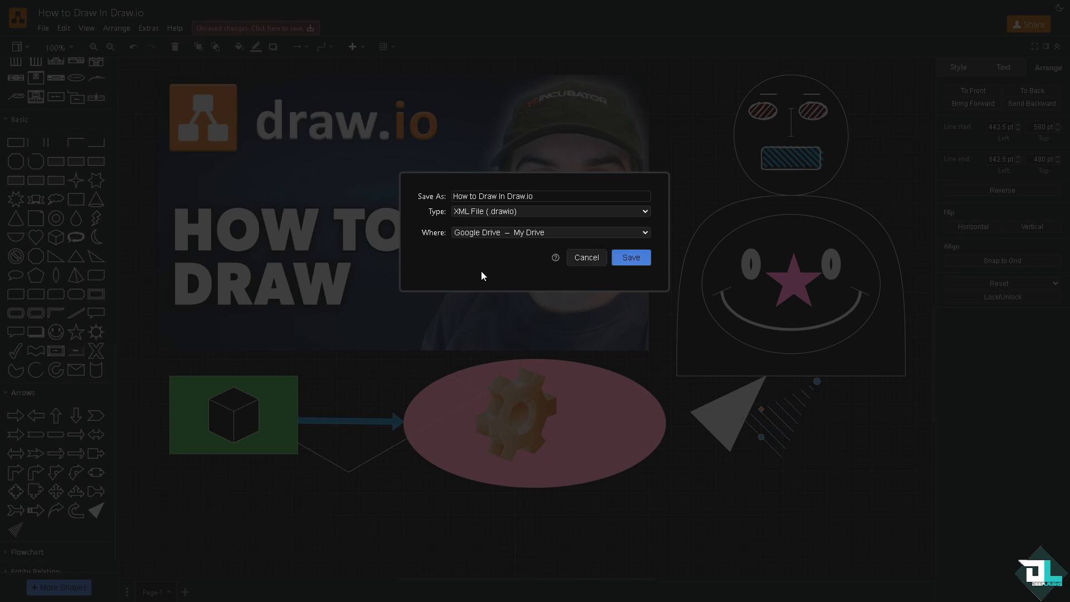
left_click(591, 260)
left_click(36, 30)
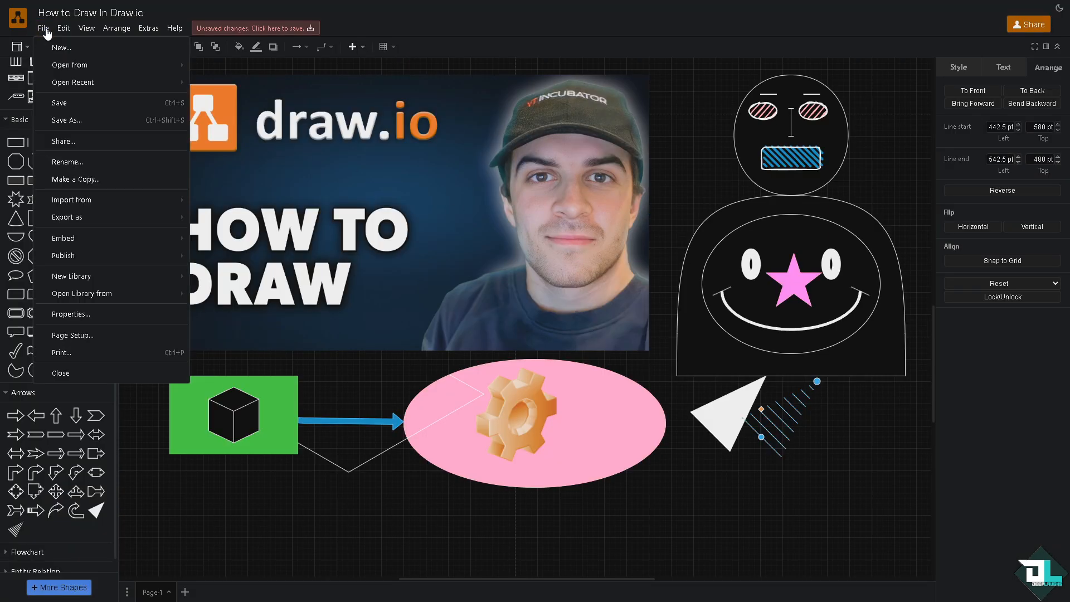
left_click(87, 103)
left_click(594, 257)
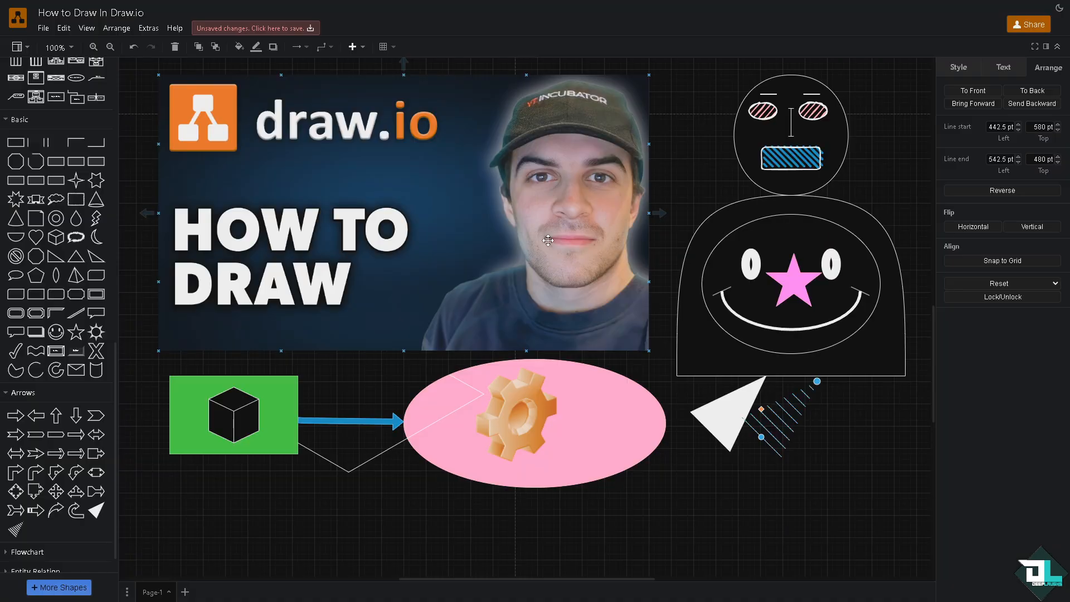
- View the available export formats and the PDF export settings, including the grid option, without exporting
left_click(43, 29)
mouse_move(106, 223)
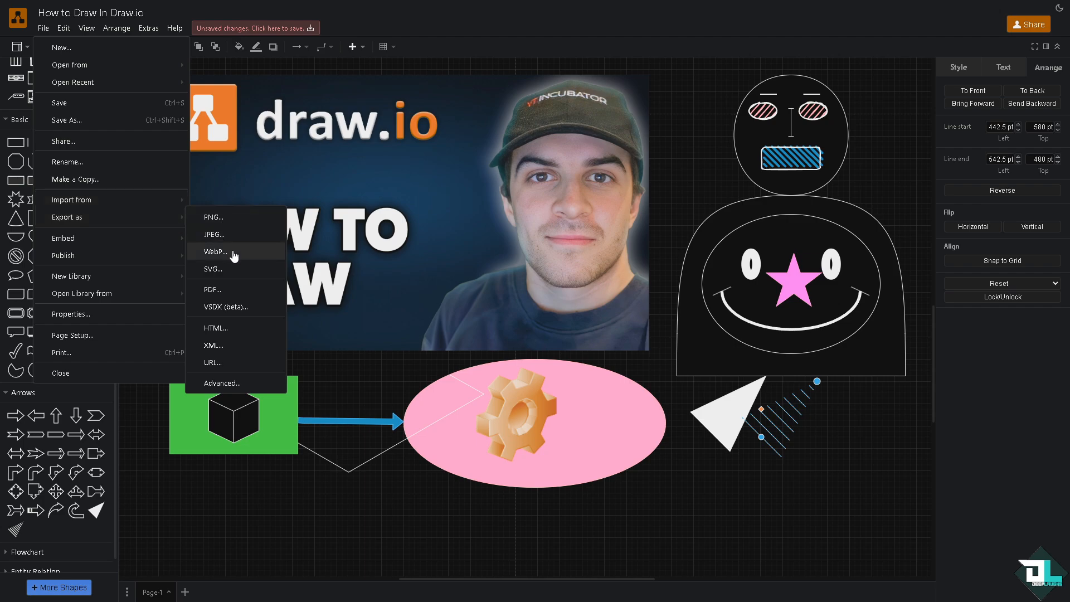
left_click(236, 291)
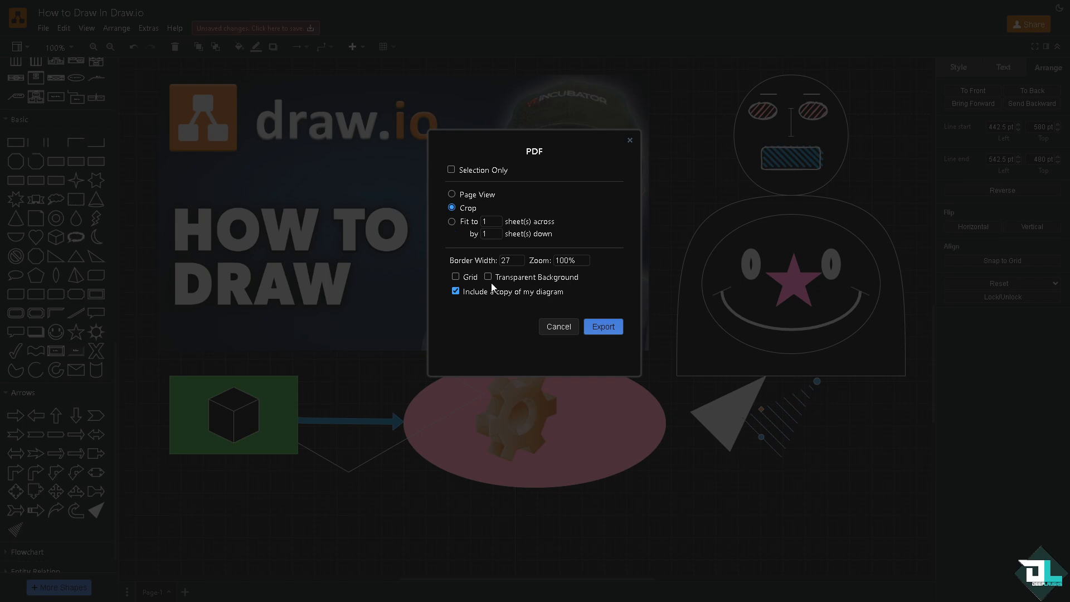
left_click(455, 277)
left_click(106, 57)
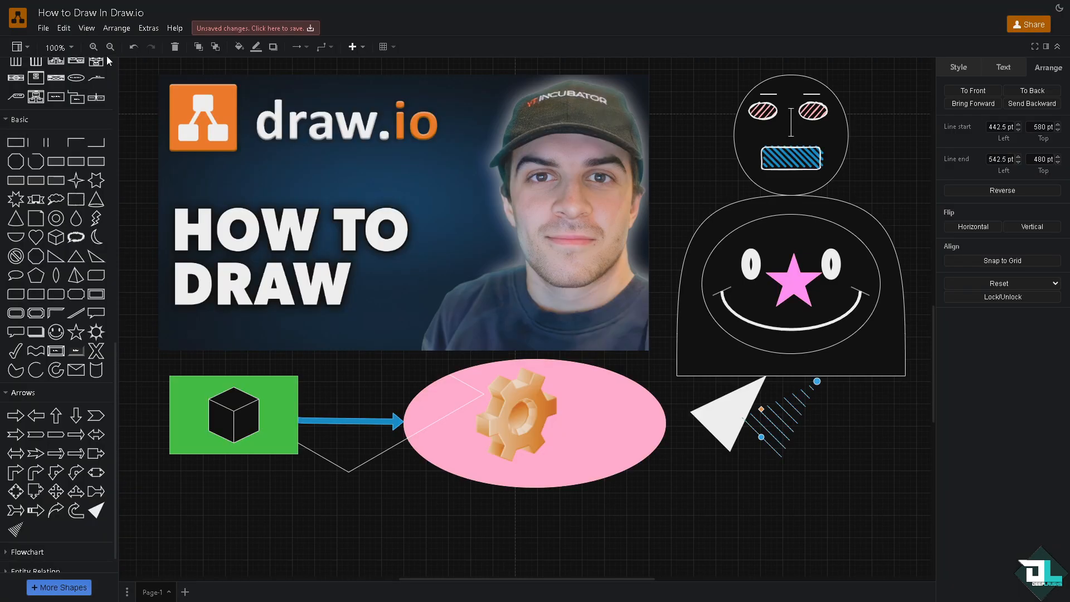
- Make a copy of the current diagram and open it
left_click(44, 31)
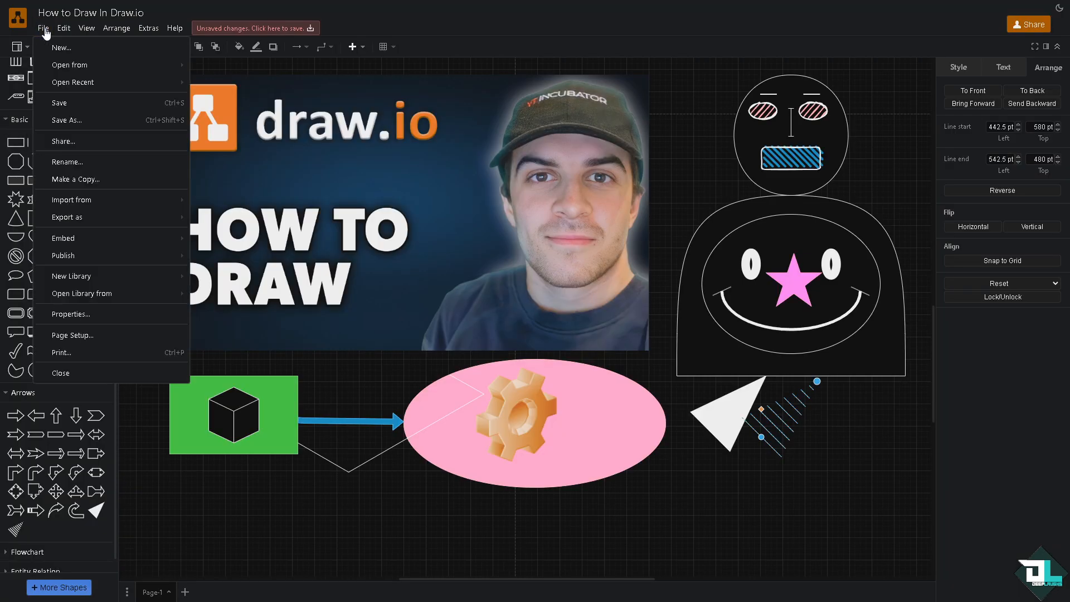
left_click(99, 179)
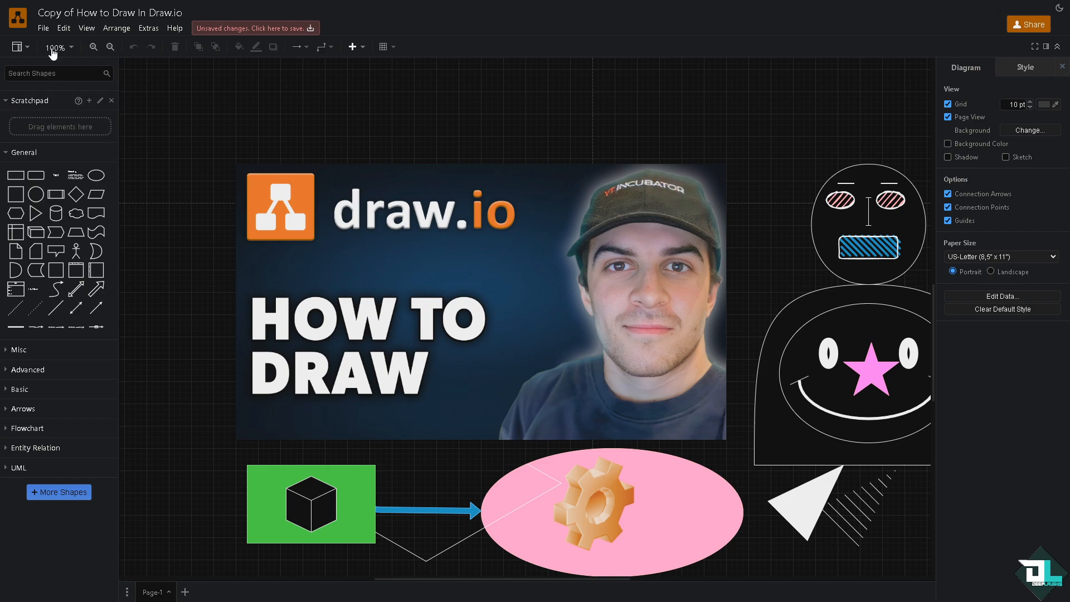
- Review the page setup's paper sizes, including Custom, and its background options, and cancel without applying changes
left_click(47, 32)
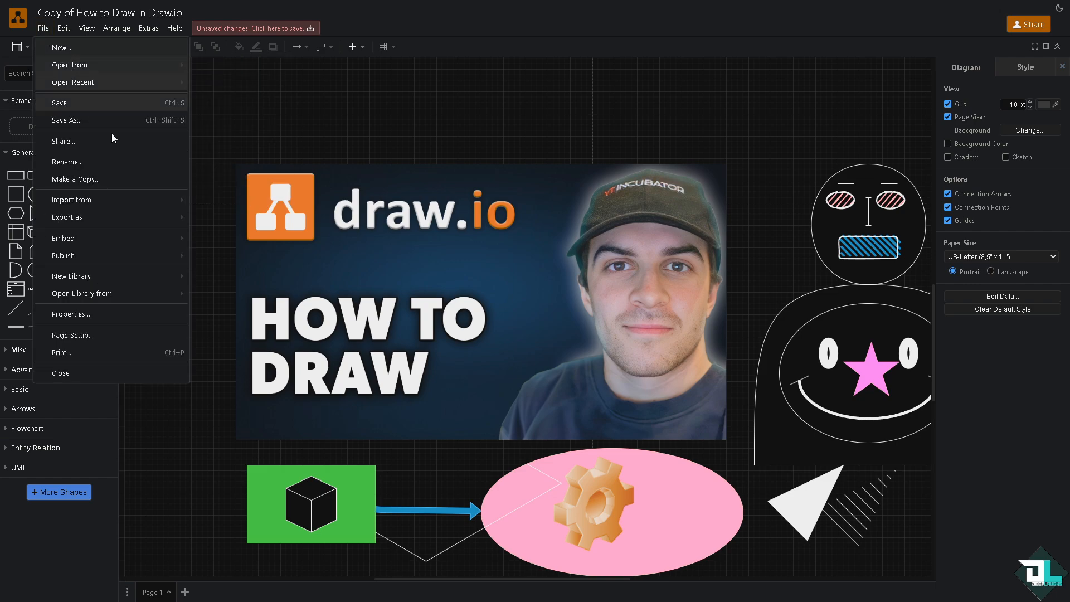
mouse_move(135, 262)
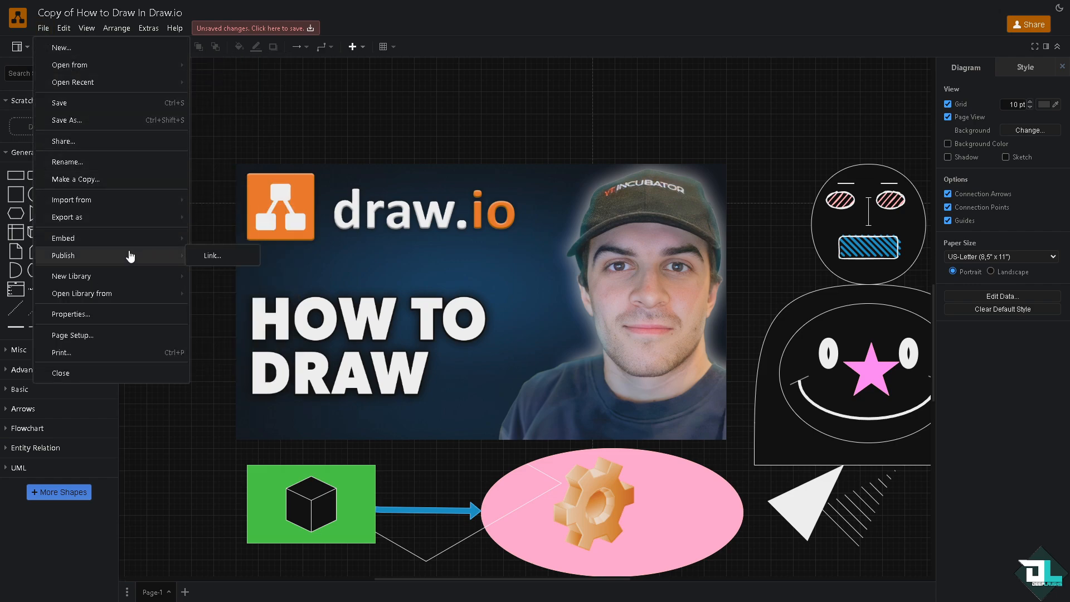
mouse_move(152, 202)
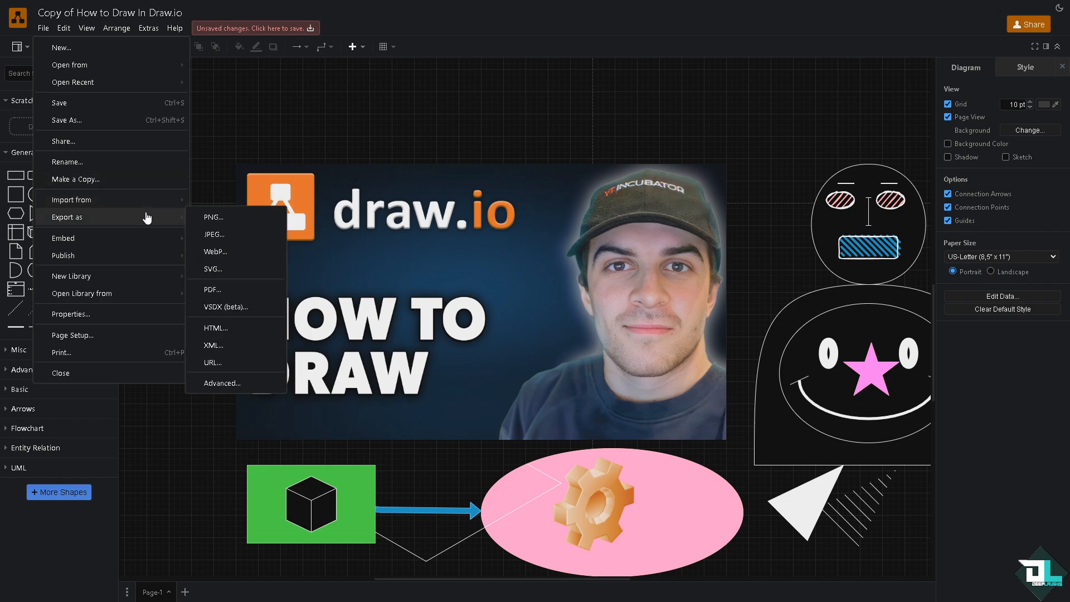
left_click(97, 336)
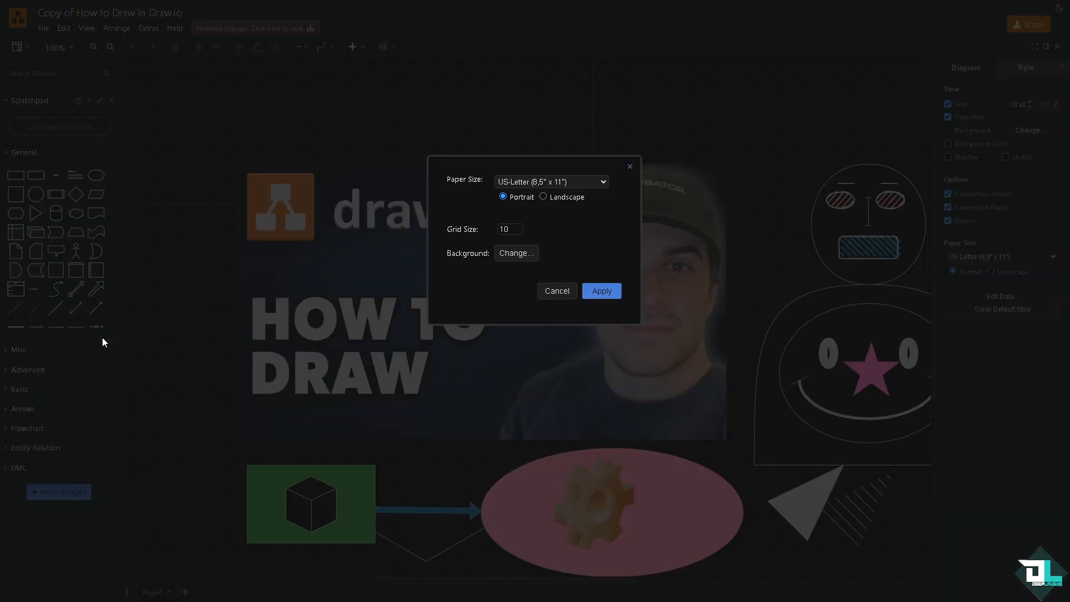
left_click(564, 183)
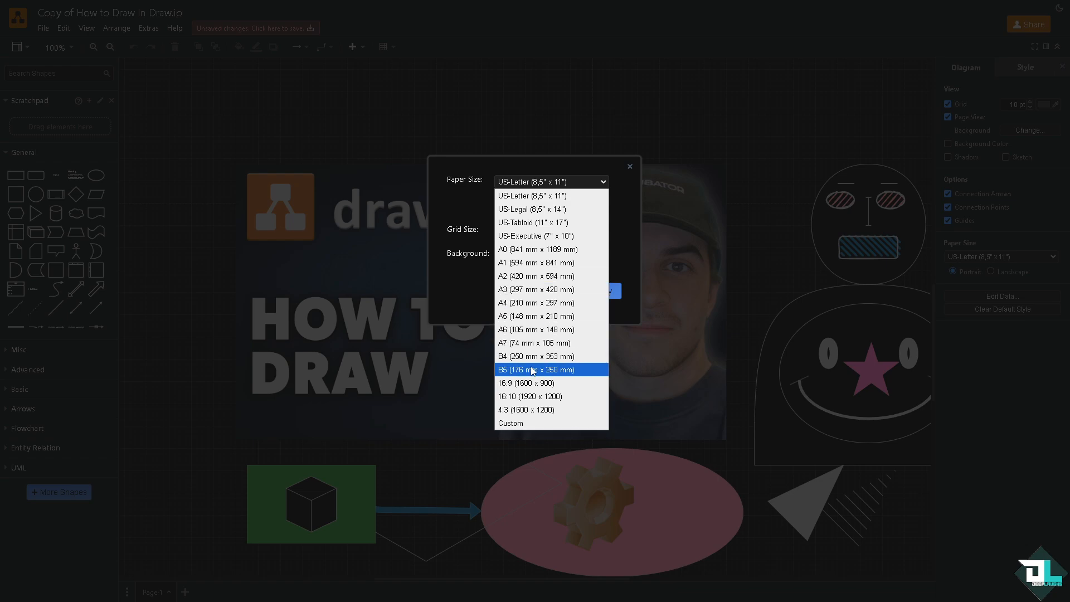
left_click(526, 424)
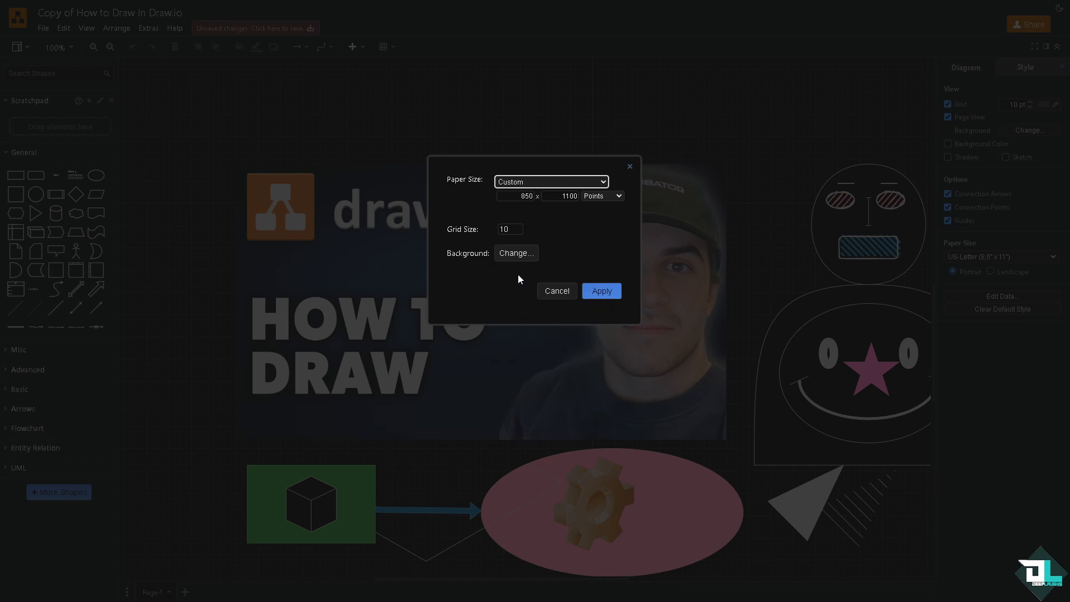
left_click(517, 252)
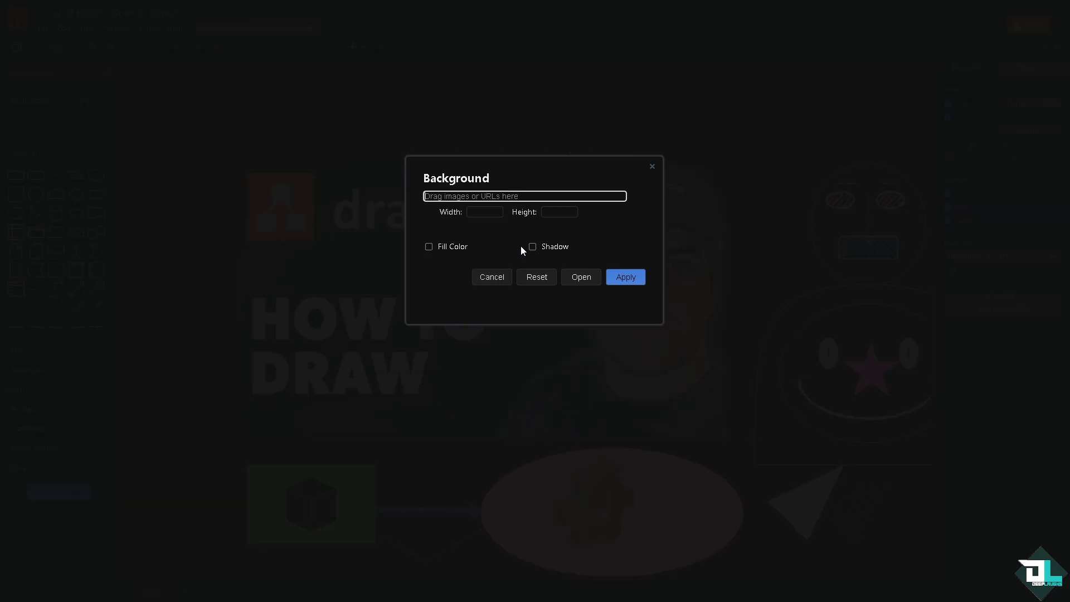
left_click(648, 165)
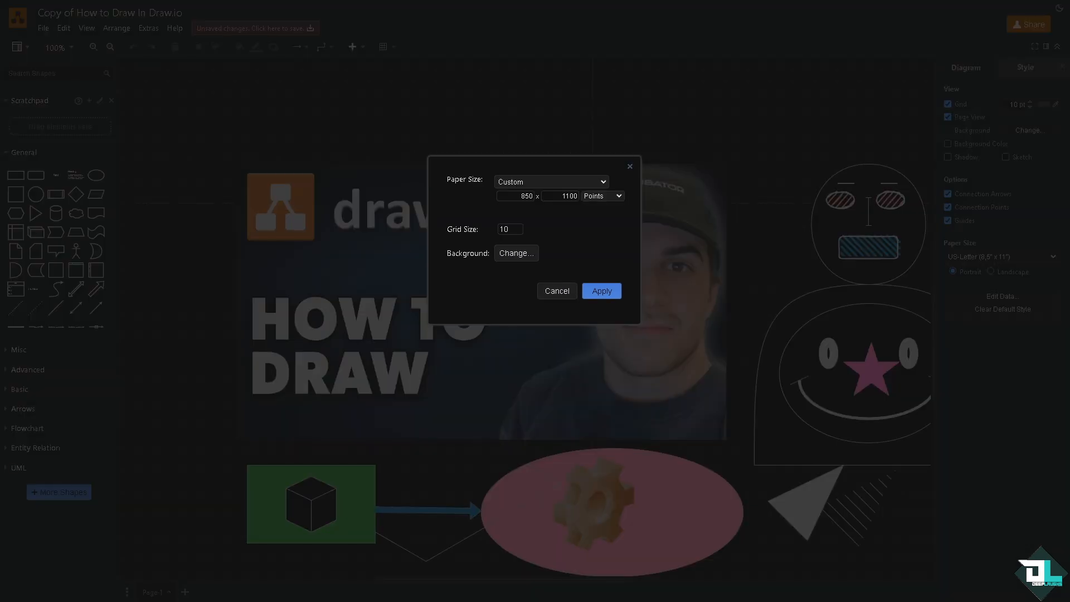
left_click(557, 290)
- View the diagram's print settings and cancel without printing
left_click(63, 28)
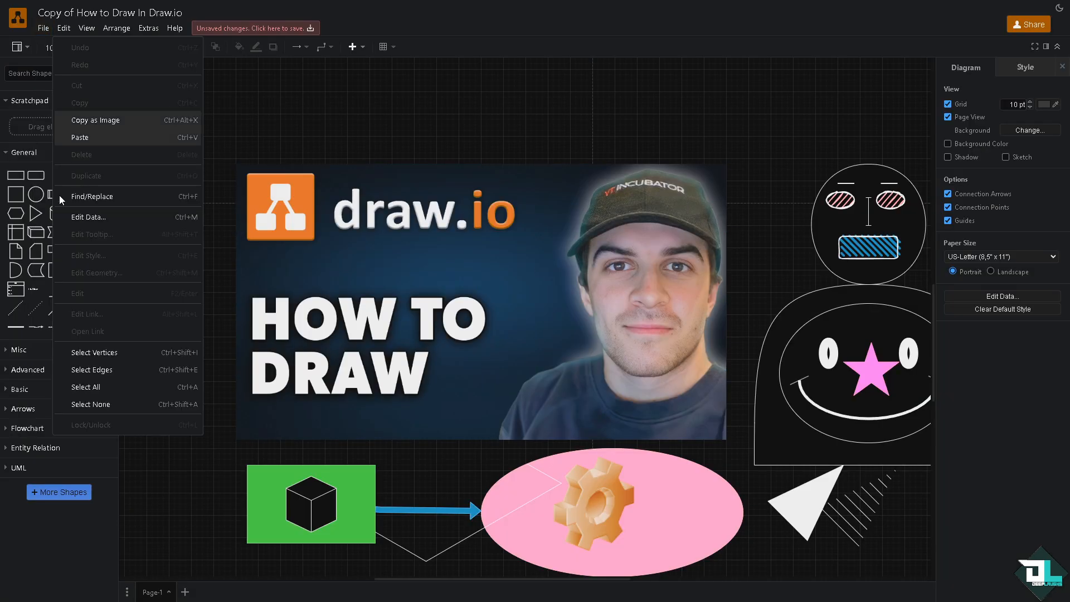
left_click(43, 28)
mouse_move(95, 299)
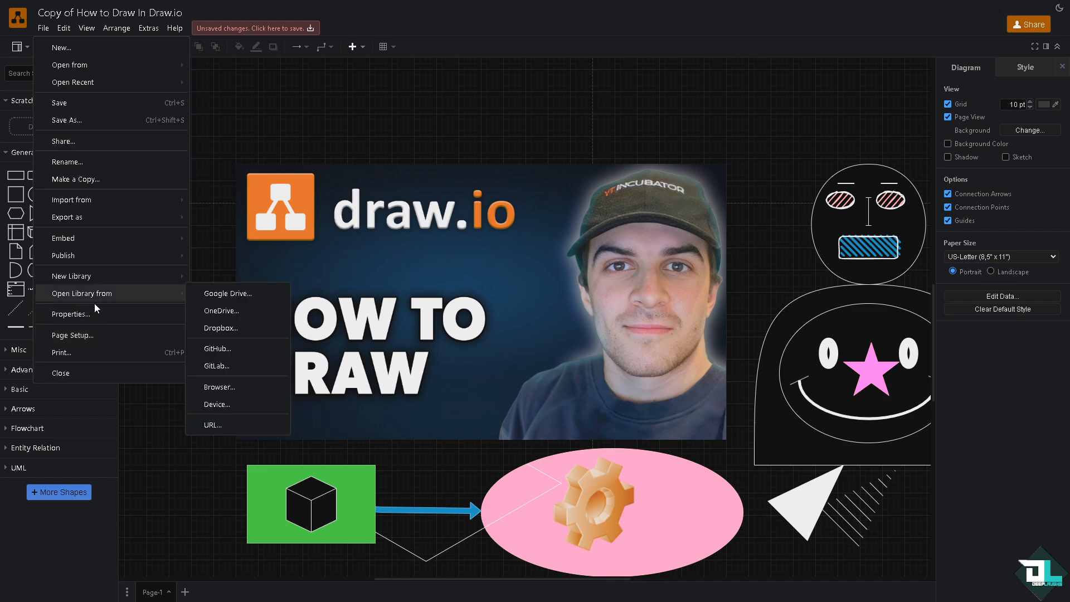
left_click(78, 352)
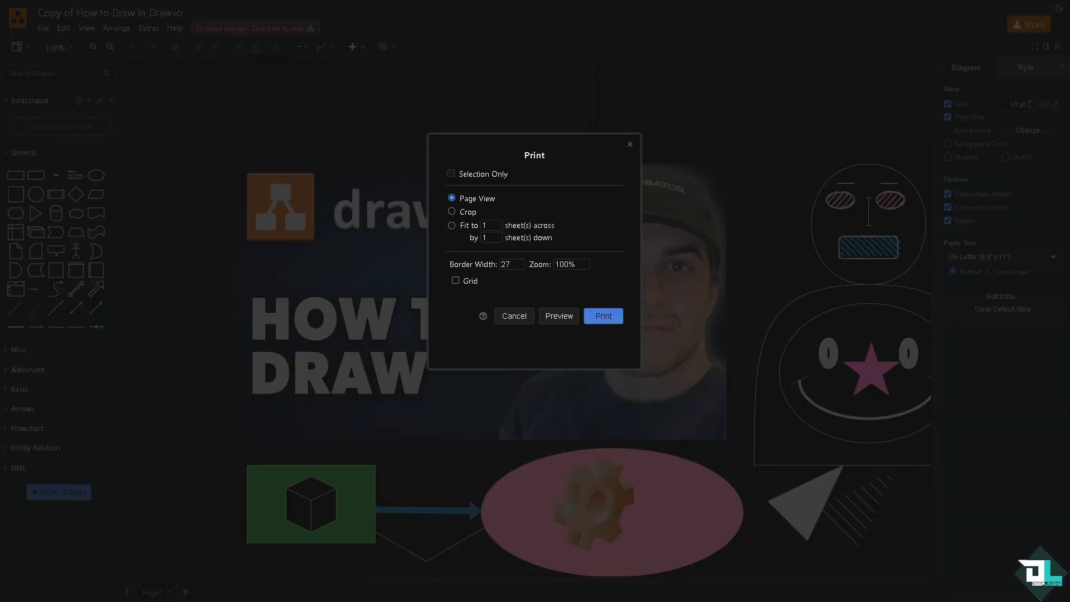
left_click(519, 318)
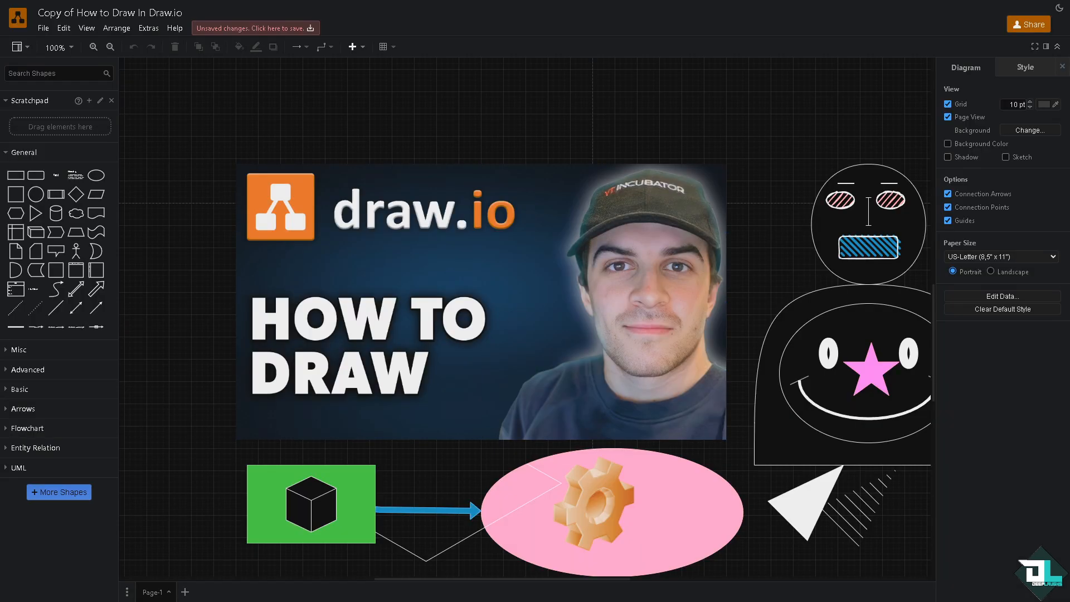
- Add a cloud from the General shapes below the green rectangle and deselect it
scroll(405, 357, "down", 3)
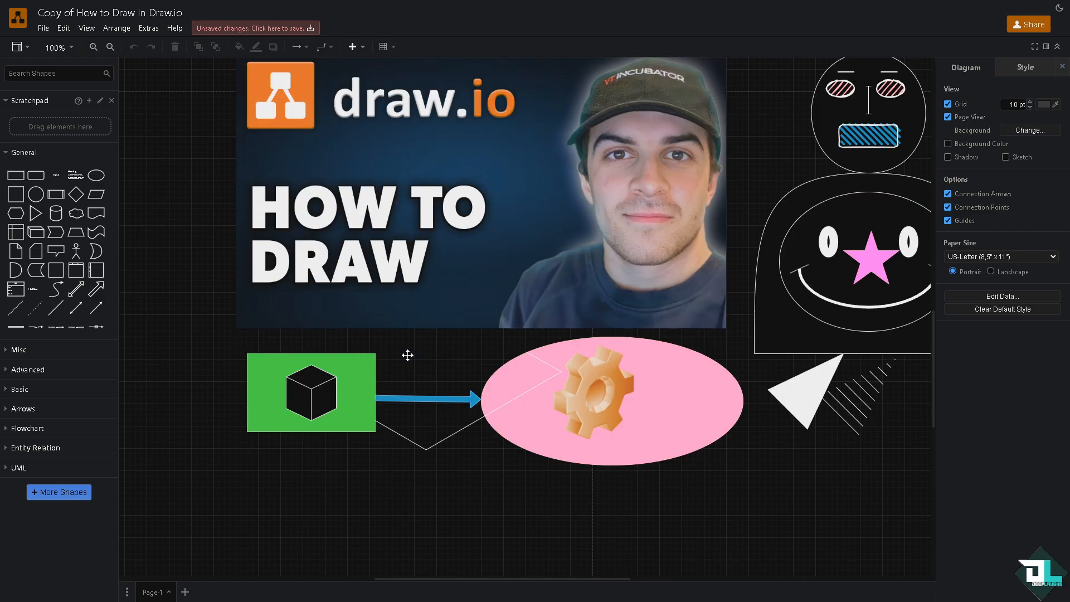
left_click_drag(76, 213, 306, 471)
scroll(476, 455, "down", 3)
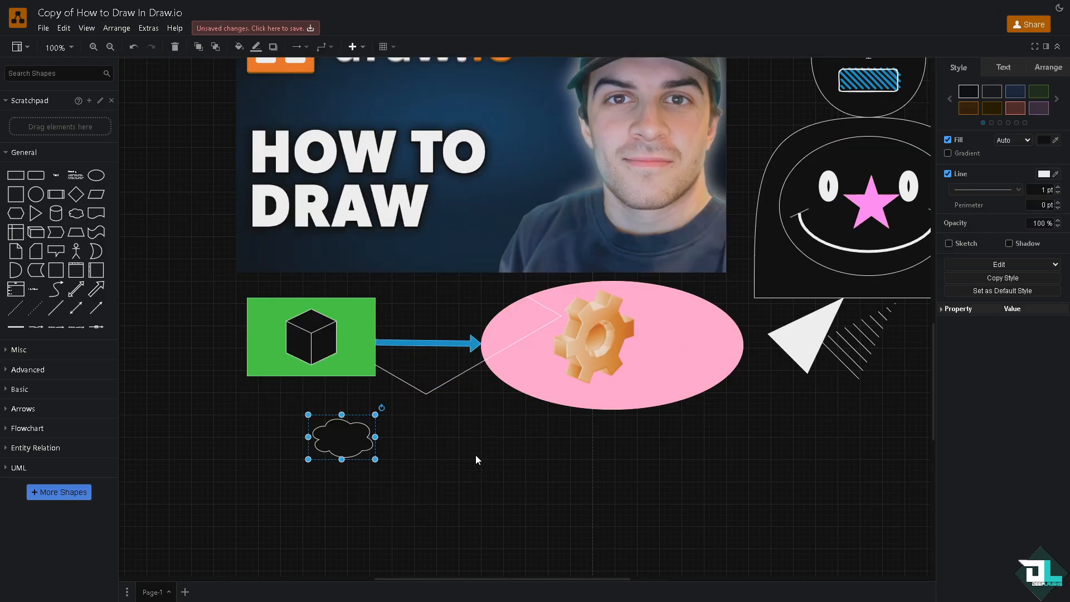
scroll(498, 443, "up", 3)
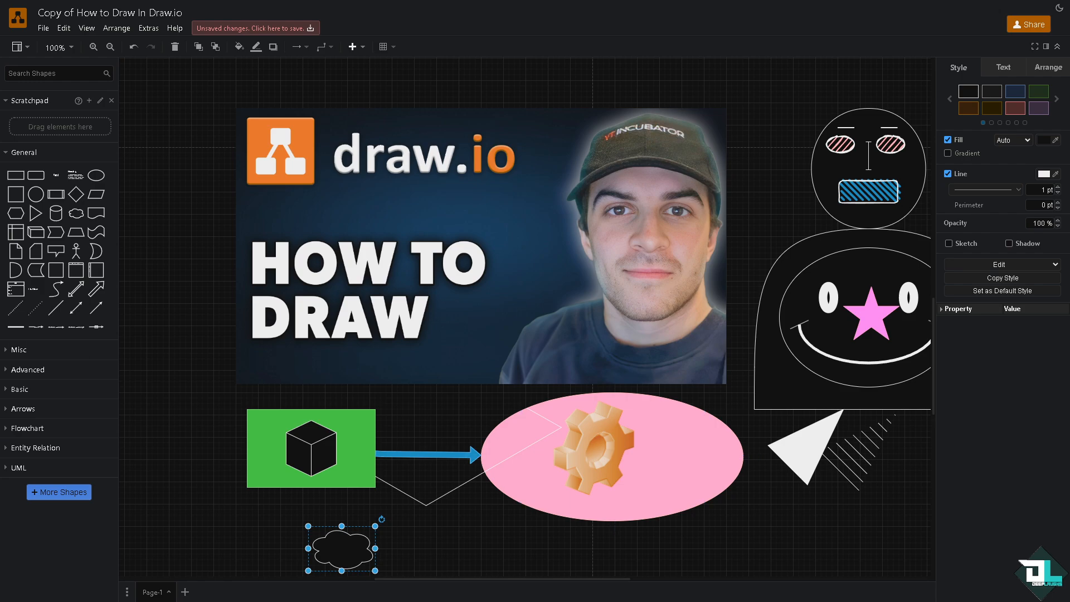
scroll(444, 306, "down", 1)
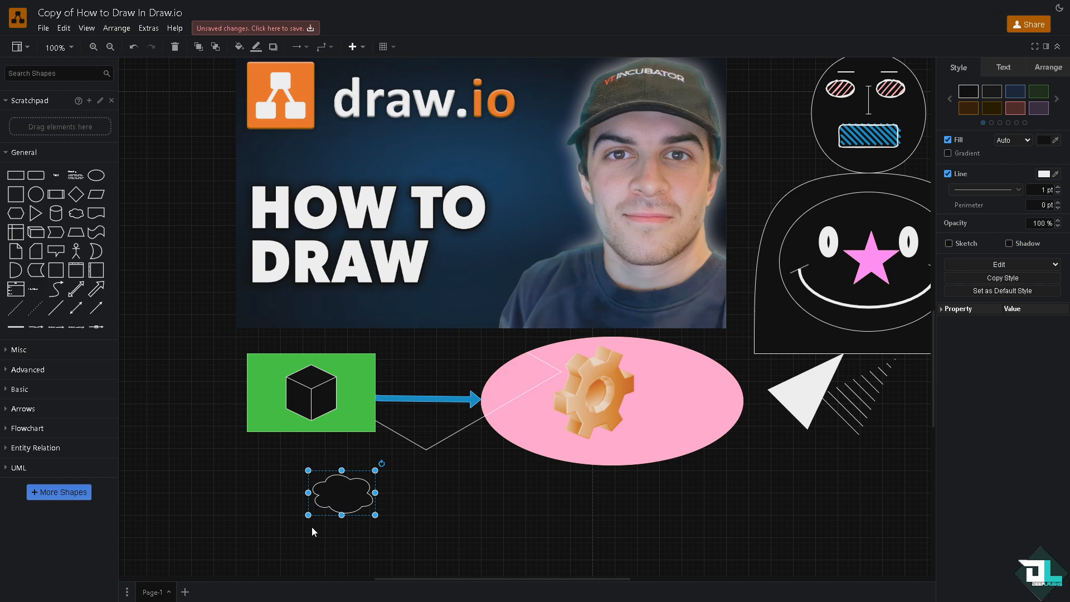
left_click(222, 512)
scroll(221, 511, "down", 3)
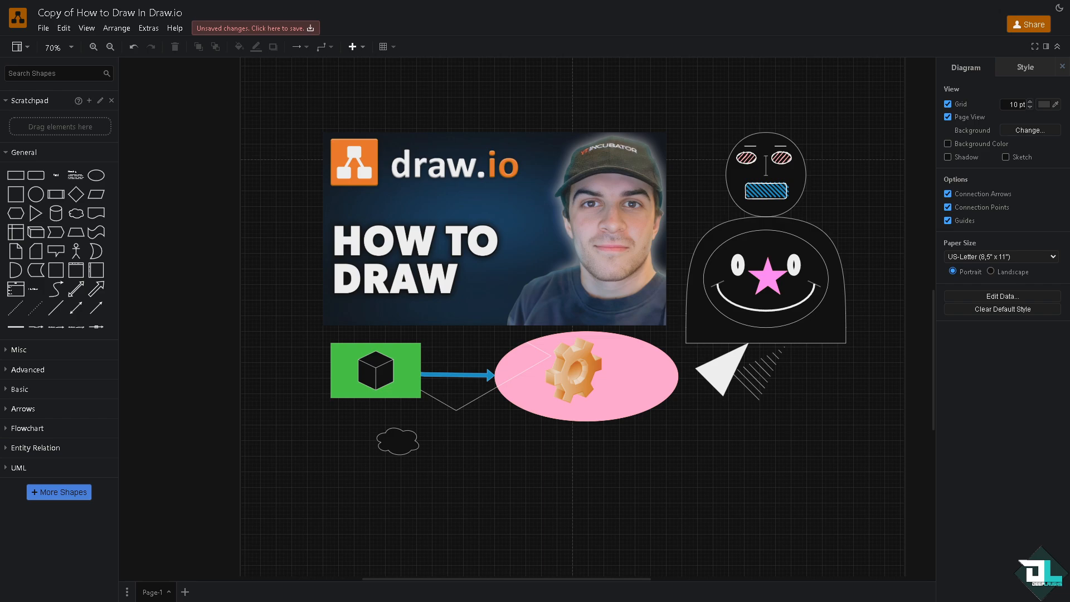
left_click(43, 29)
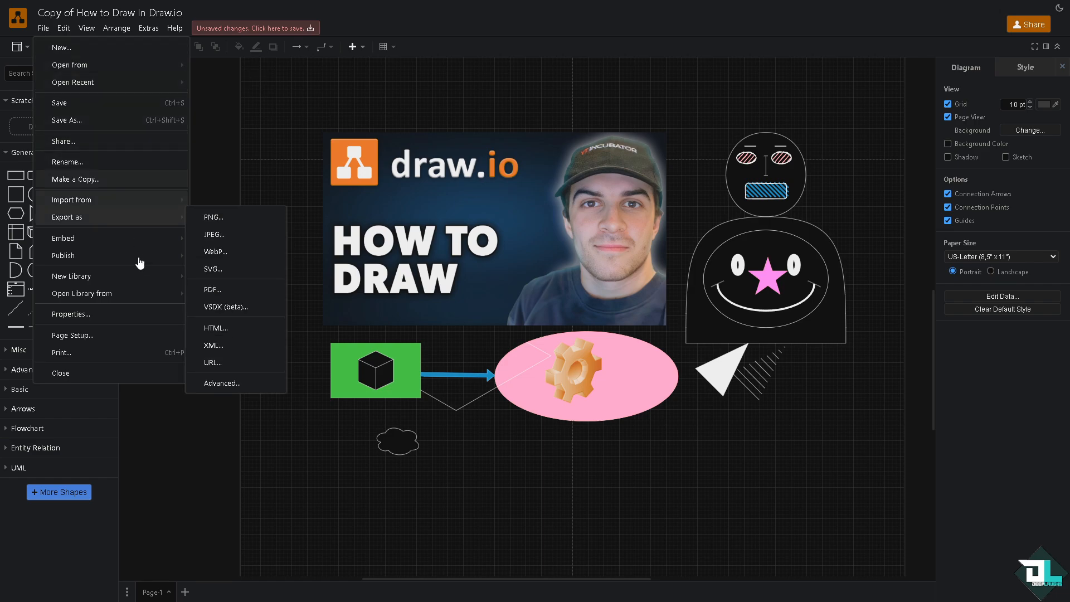
mouse_move(167, 256)
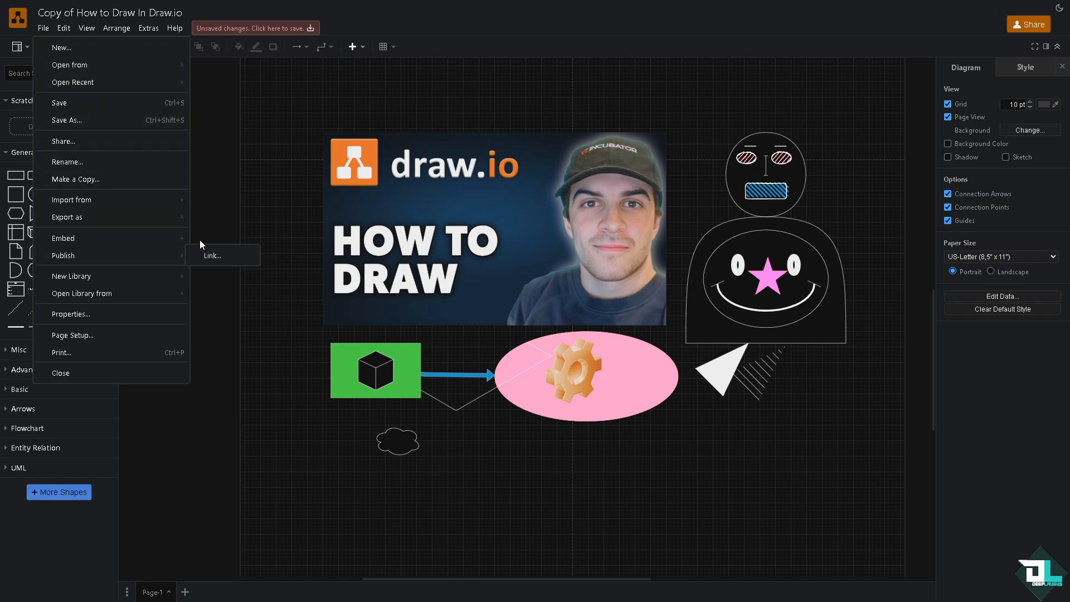
mouse_move(173, 276)
left_click(502, 443)
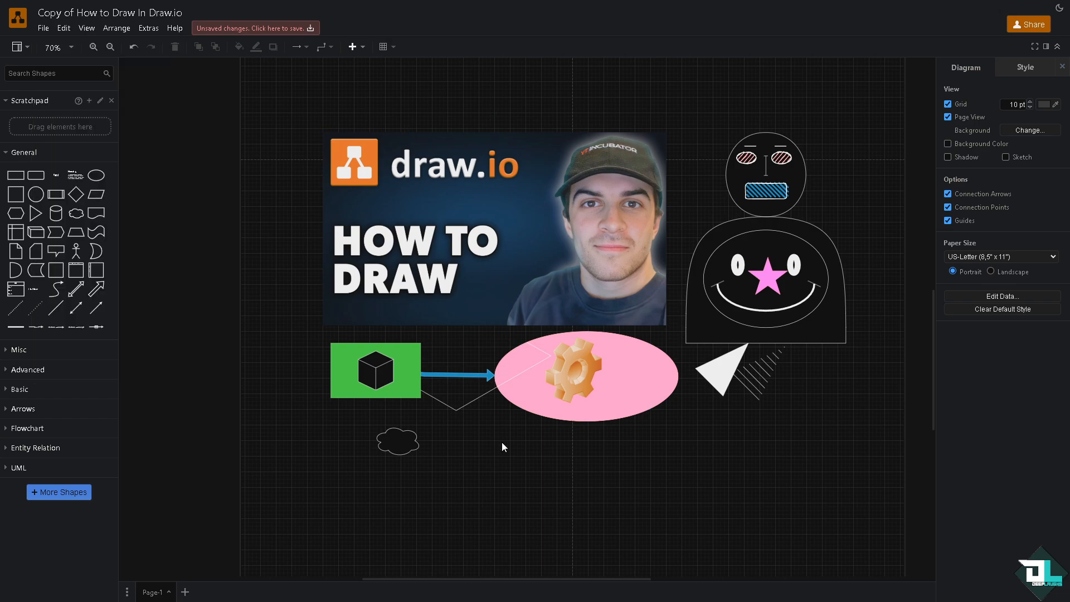
left_click(345, 146)
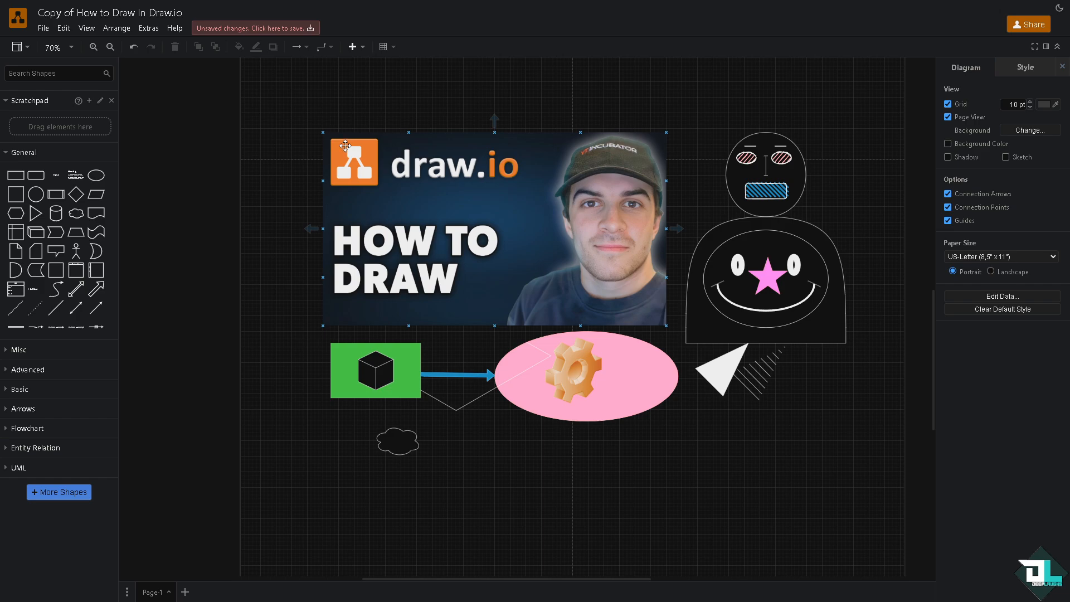